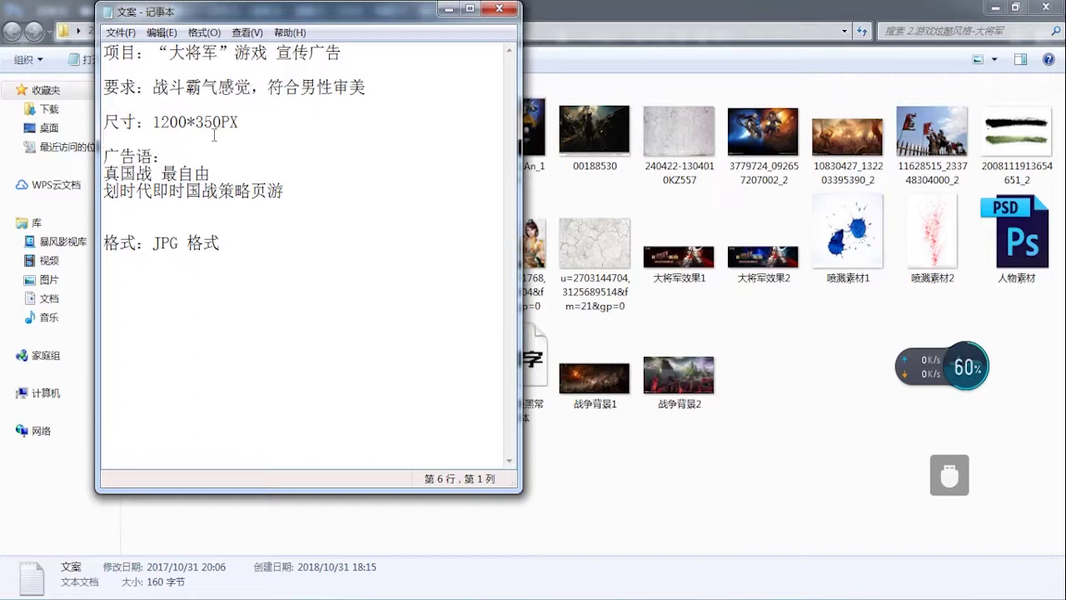
Step: Read the advertising brief in the 文案 text file for its slogans, size and output format
left_click(222, 229)
left_click(235, 243)
left_click(449, 10)
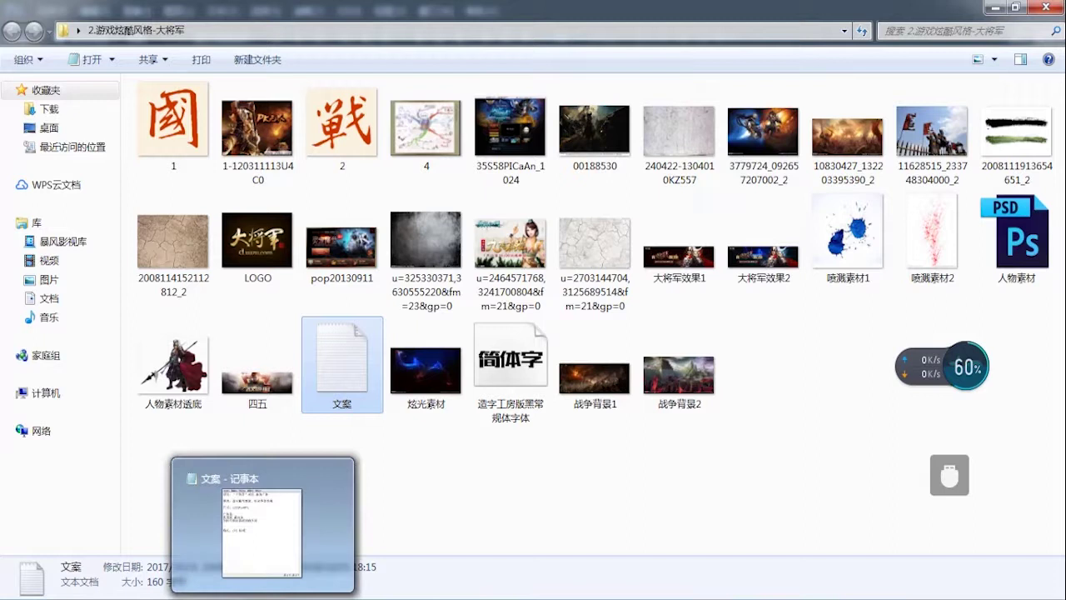
left_click(253, 595)
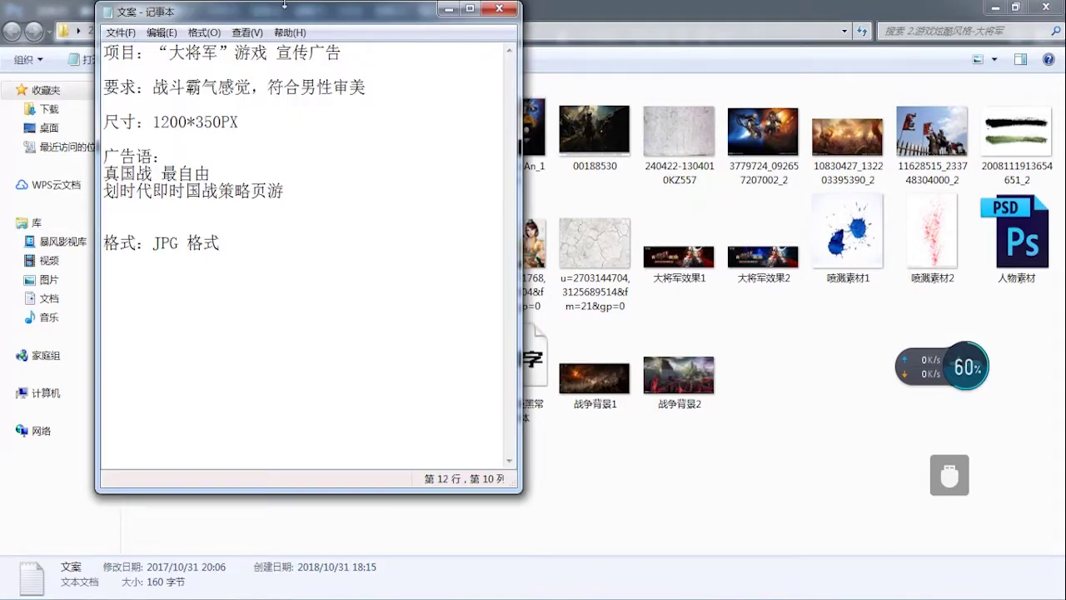
left_click_drag(287, 13, 292, 41)
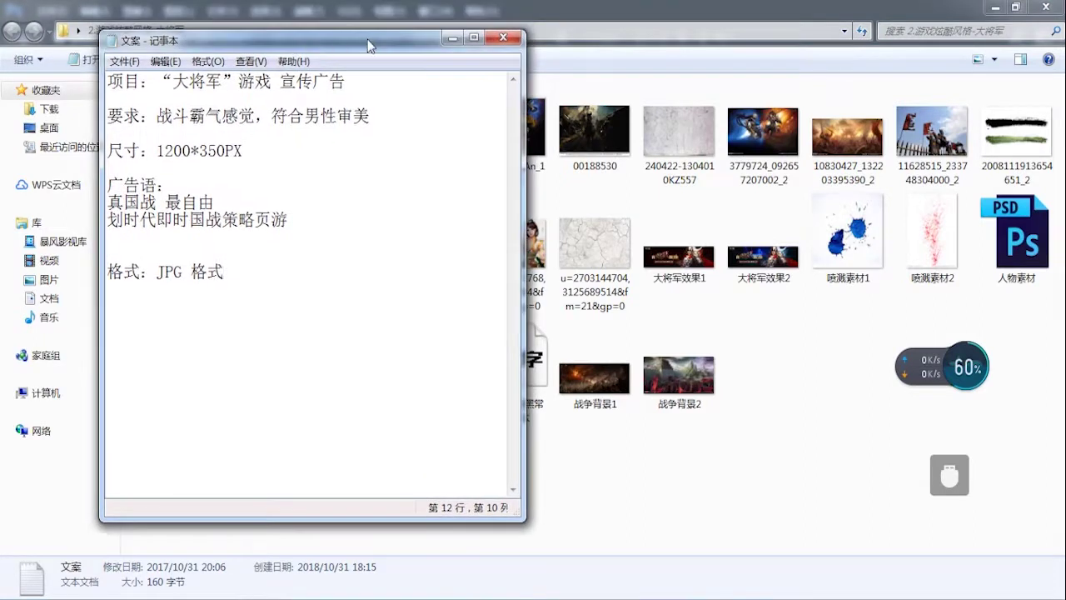
left_click(454, 40)
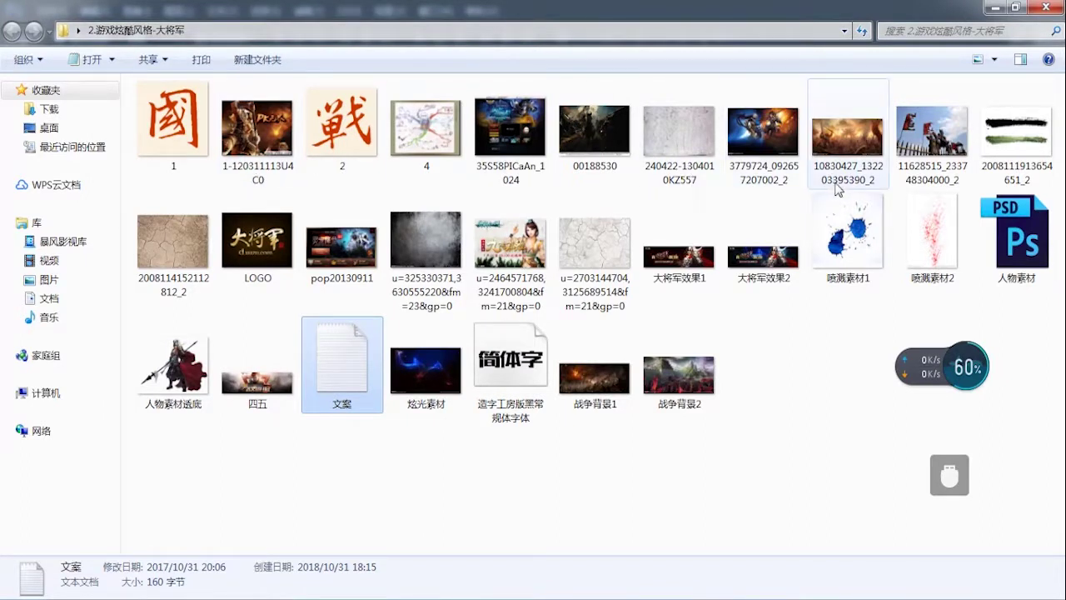
Step: Preview the reference images 大将军效果1, 大将军效果2 and 35S58PICaAn_1024 in the material folder
double_click(691, 263)
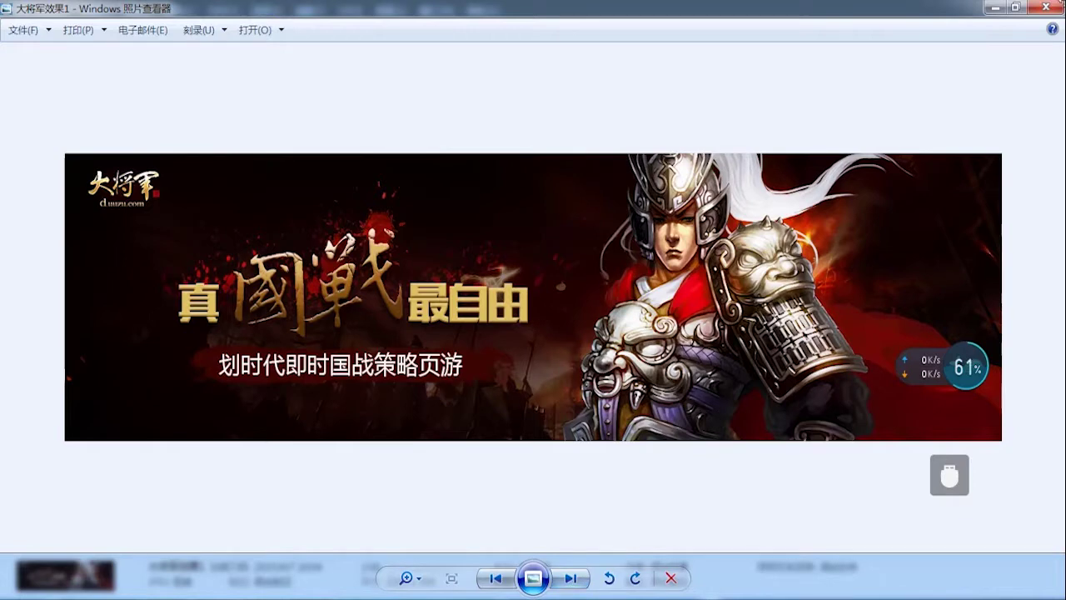
left_click(1046, 8)
double_click(770, 249)
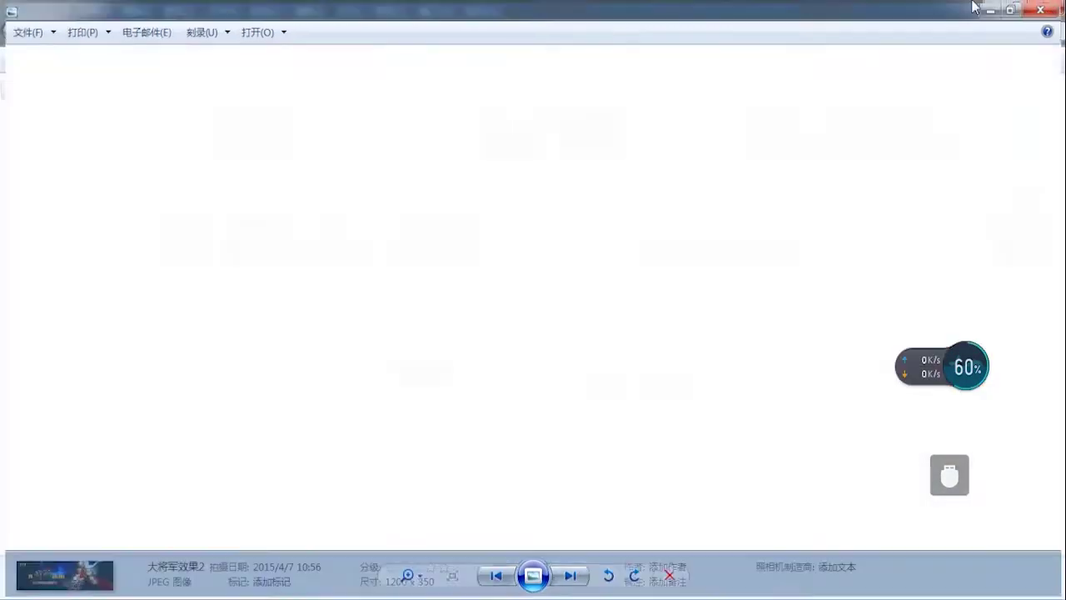
left_click(1046, 7)
double_click(491, 133)
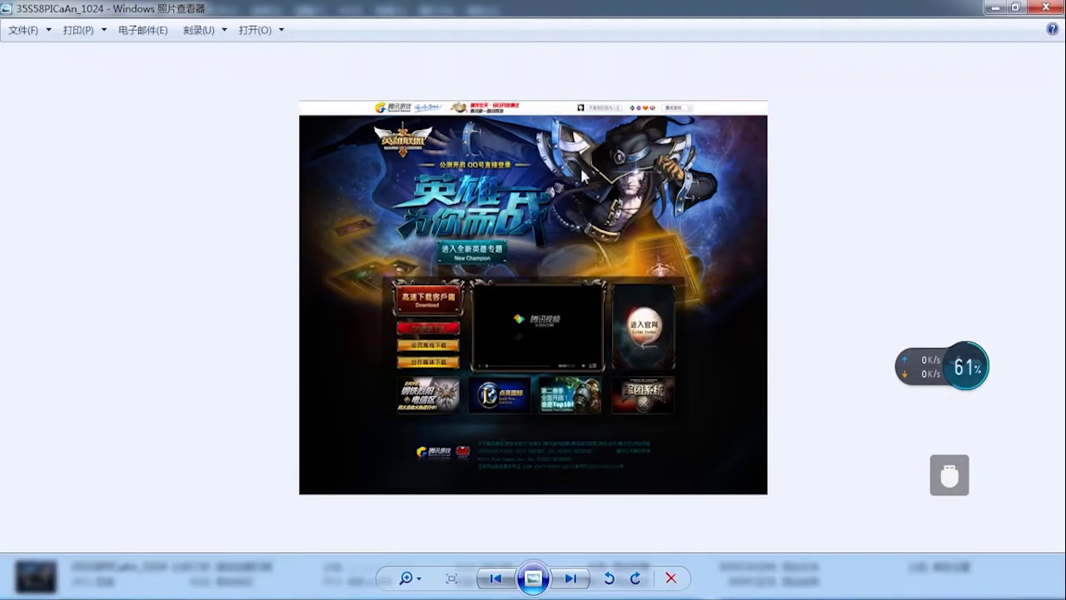
left_click(1046, 8)
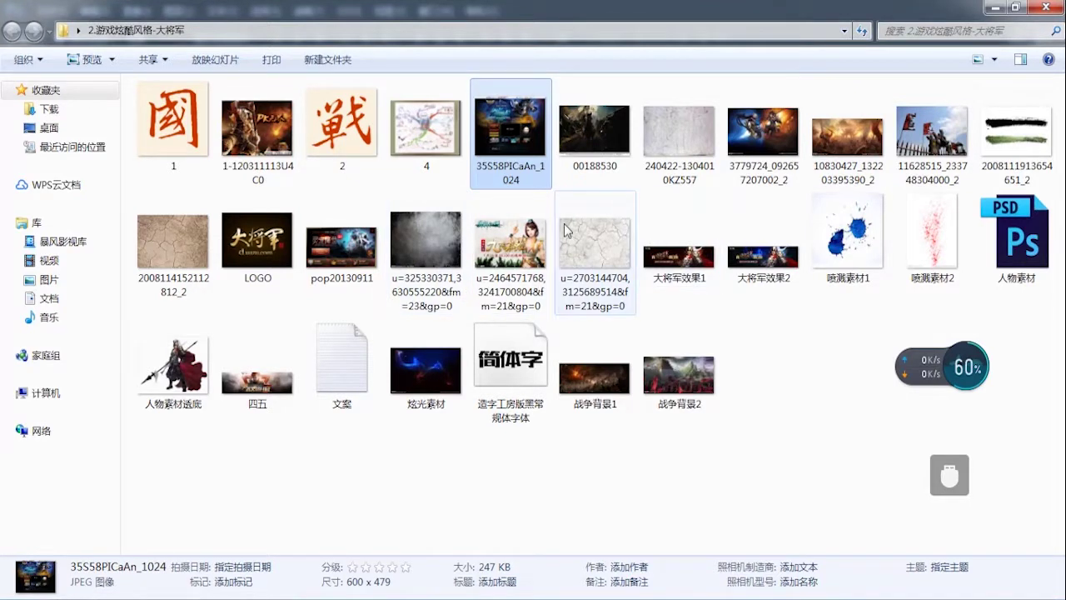
Step: Recheck the 文案 brief, then switch to Photoshop and create a new document 1200 pixels wide and 350 pixels high
double_click(342, 362)
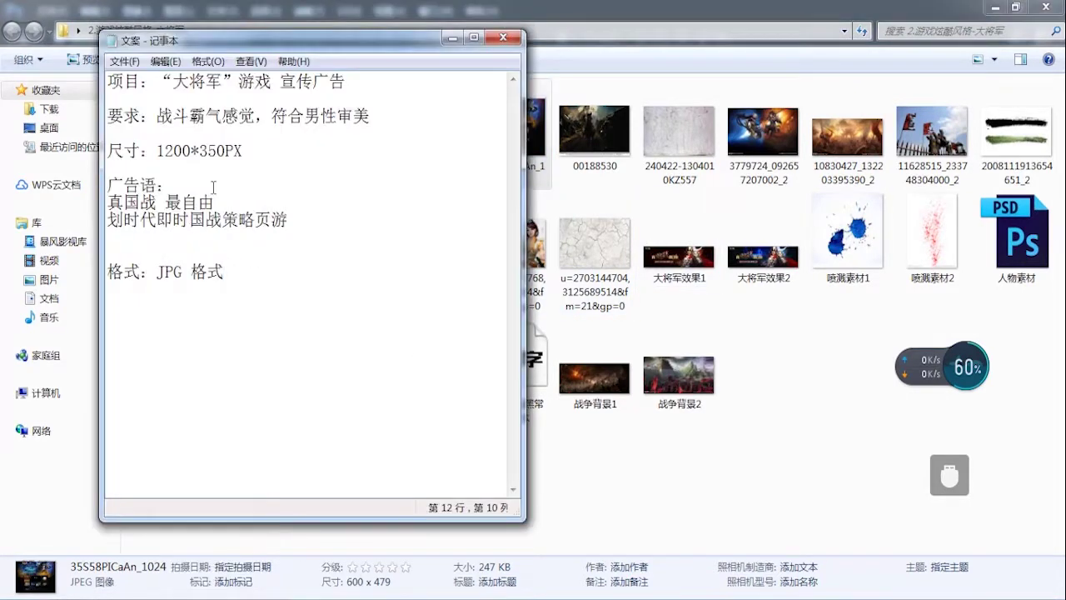
mouse_move(143, 593)
left_click(167, 508)
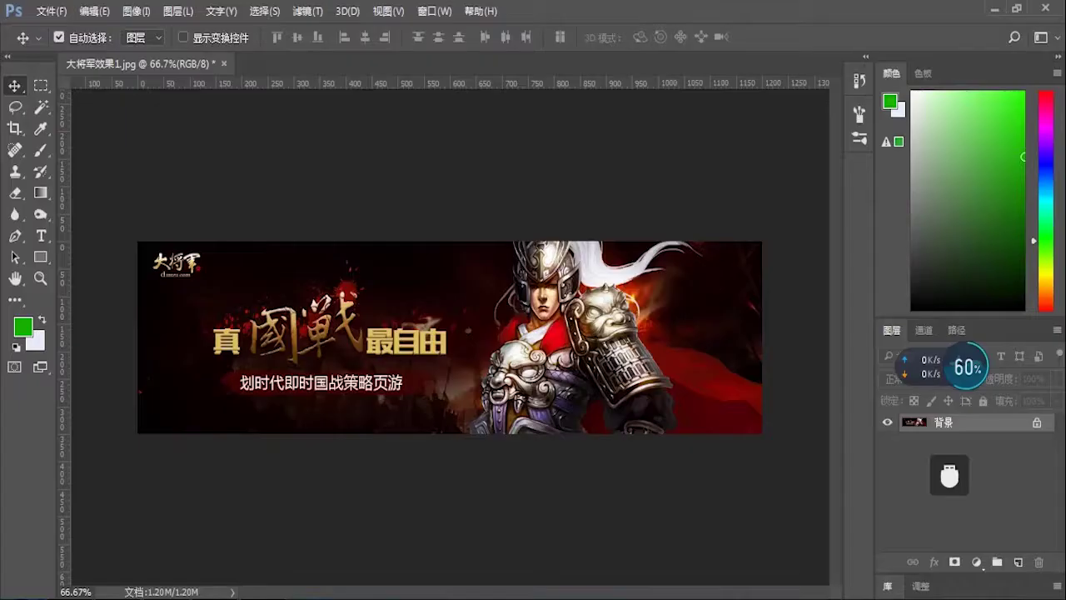
key("ctrl")
key("ctrl+n")
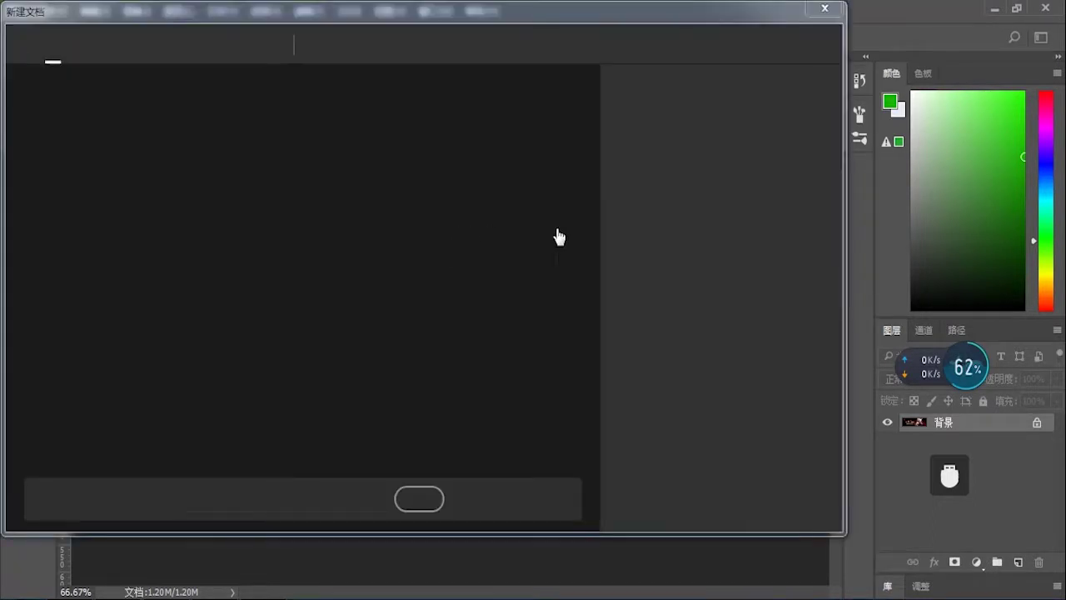
type("1200")
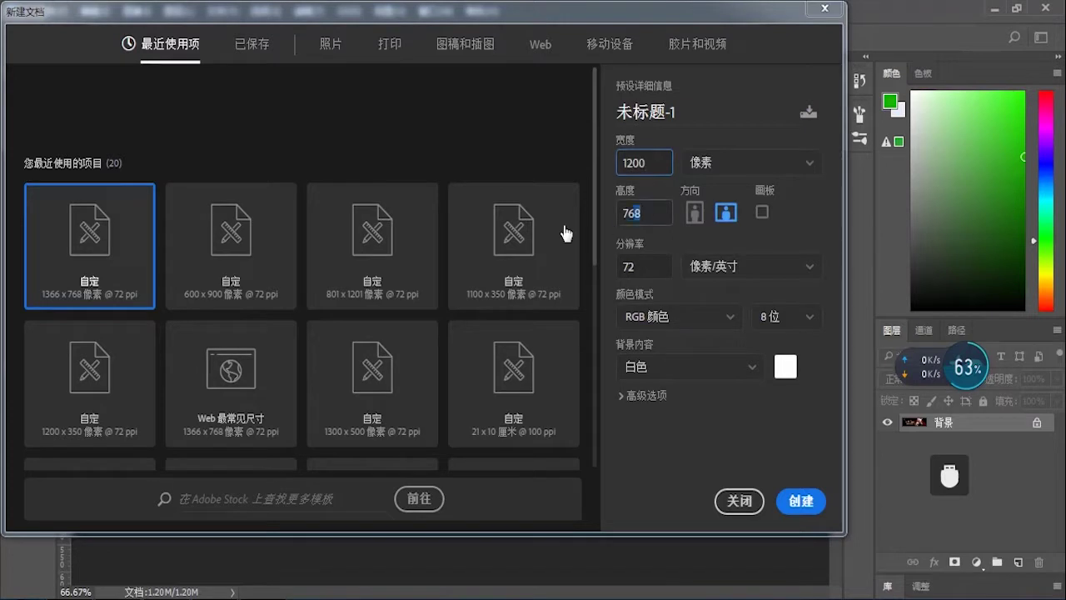
key("Tab")
type("350")
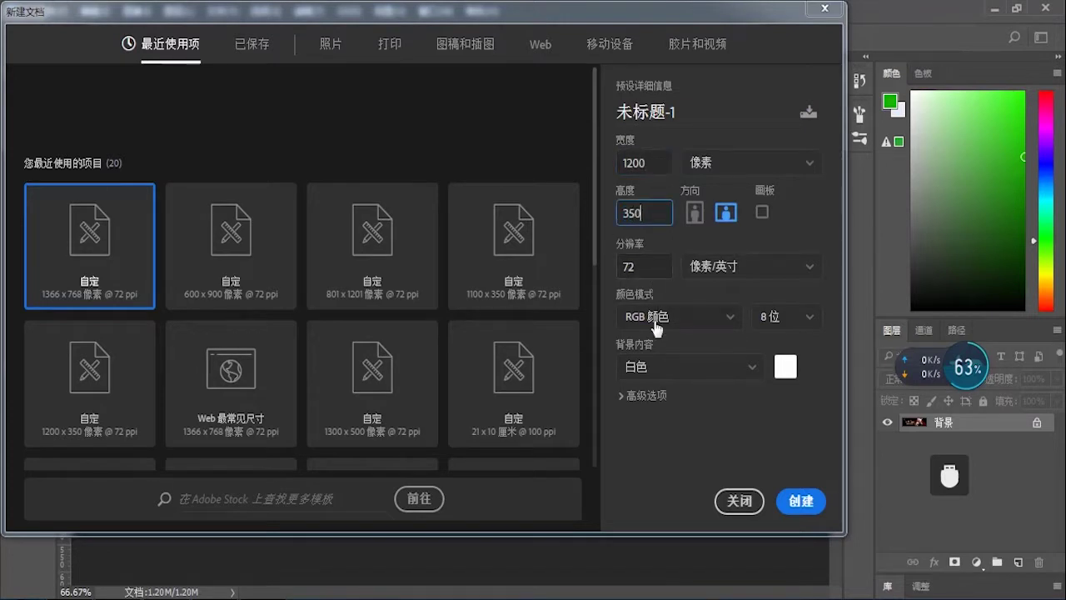
left_click(802, 500)
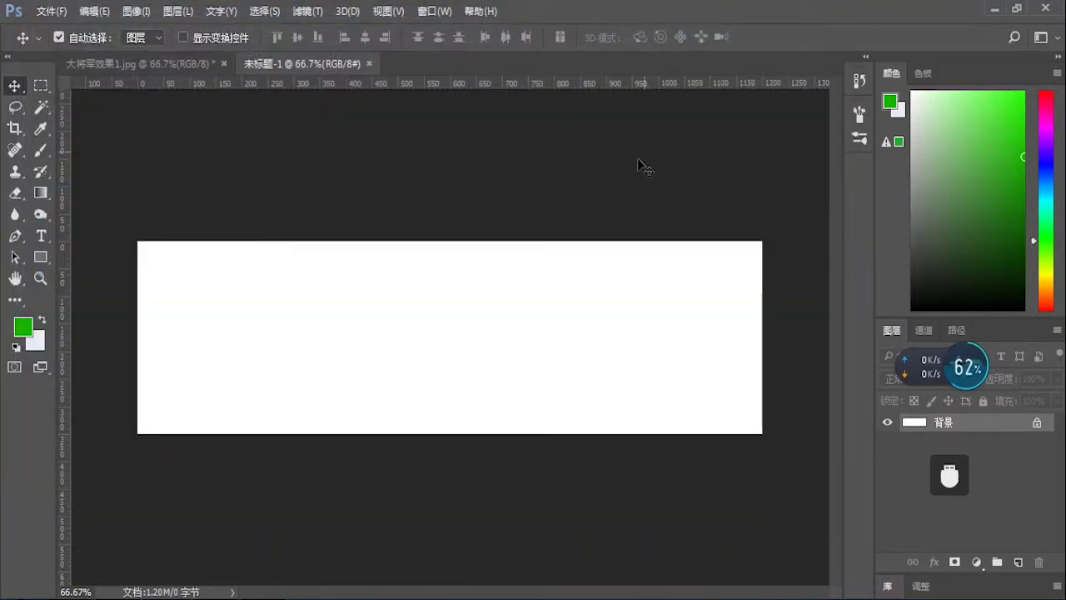
left_click(153, 589)
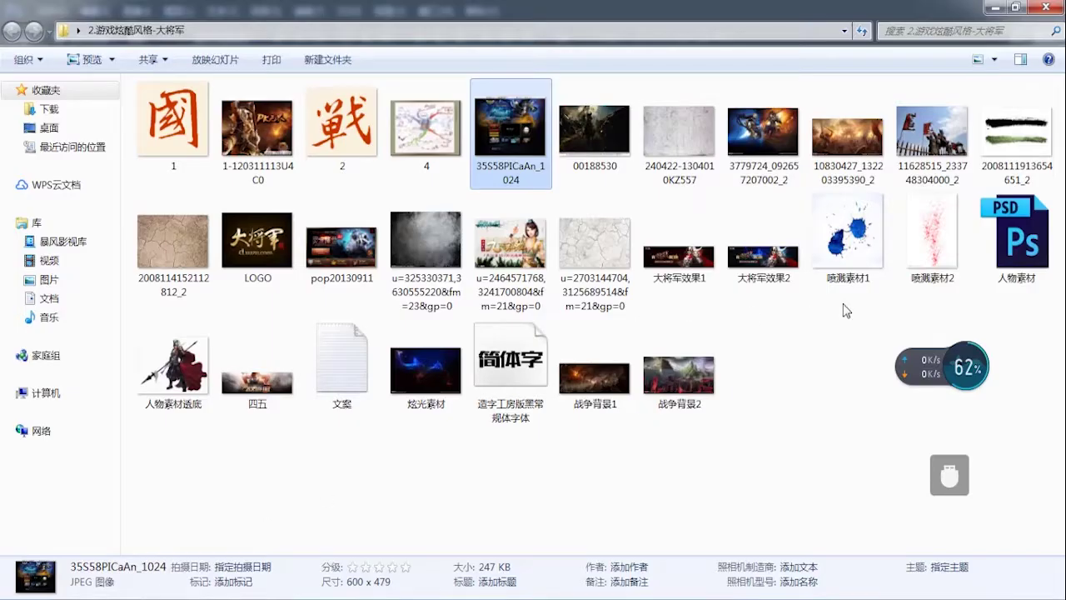
left_click(846, 146)
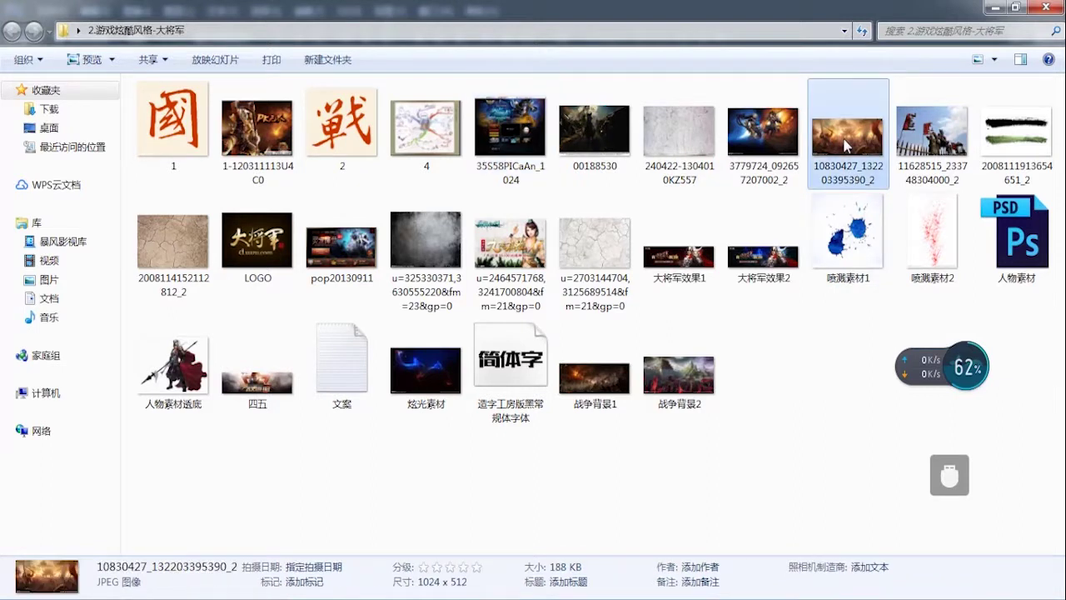
double_click(847, 146)
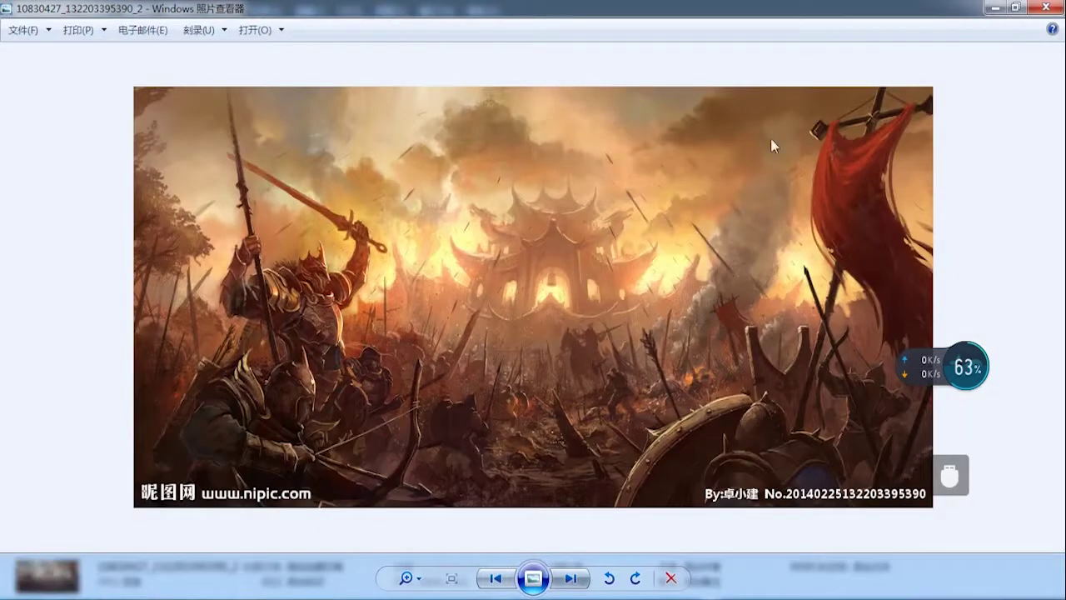
left_click(1048, 8)
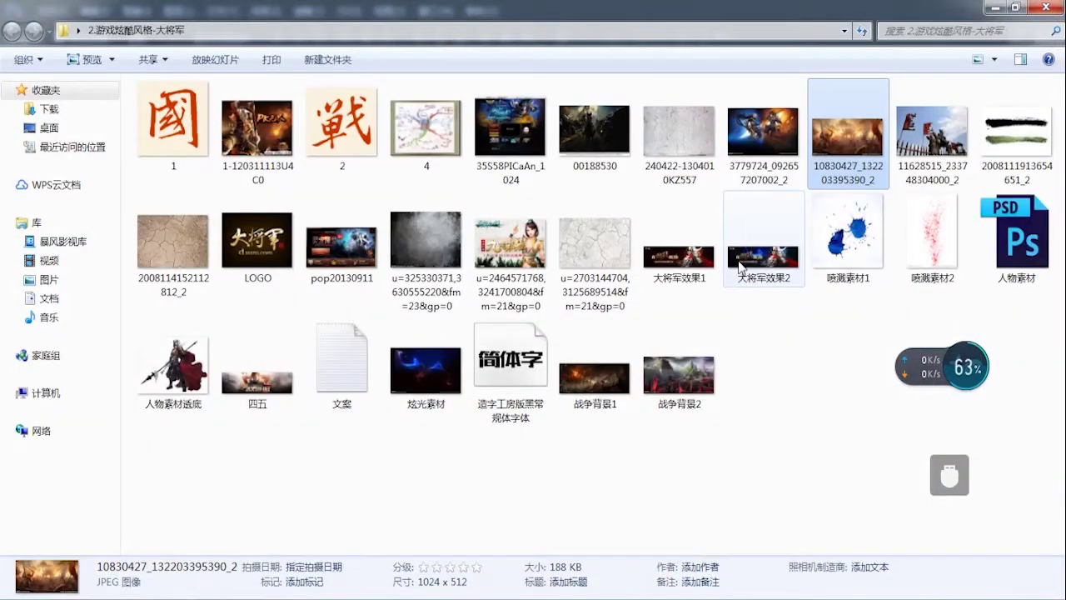
double_click(605, 380)
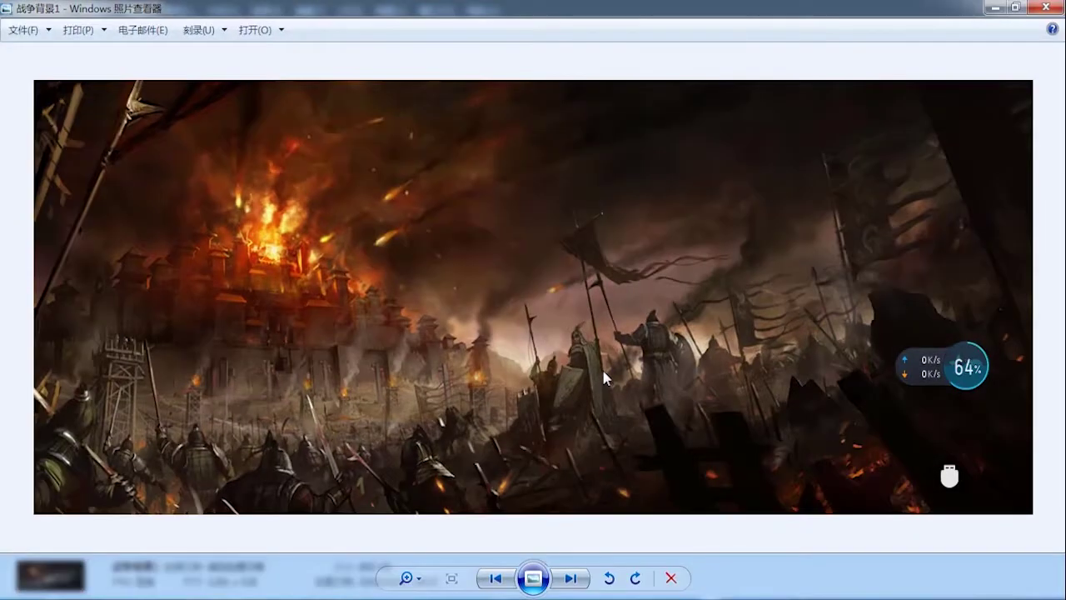
left_click(1048, 8)
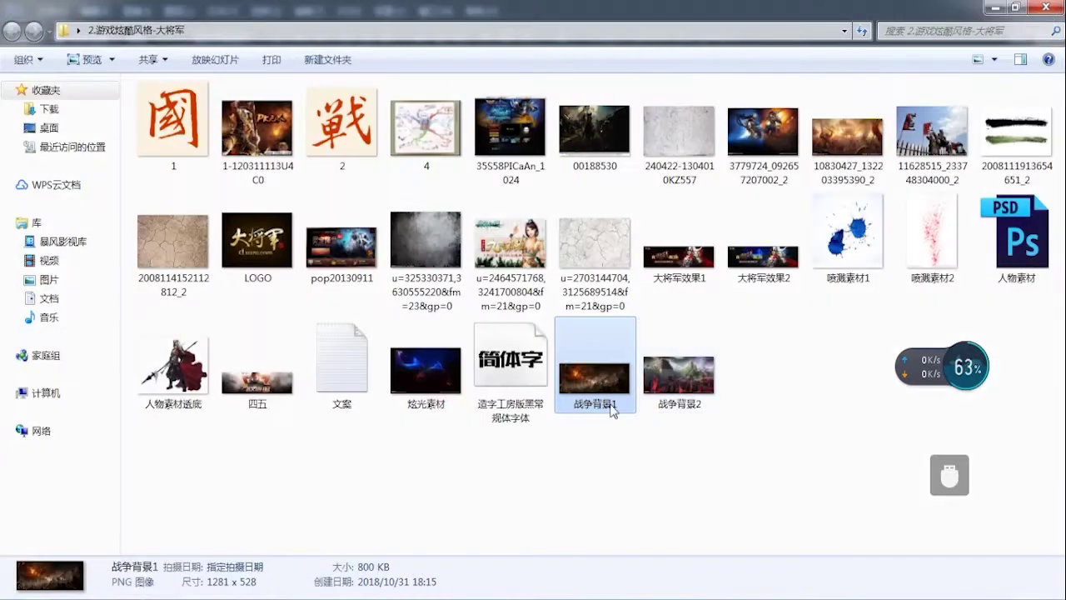
Step: Place 战争背景1 in the new document, scale it to about 125% to span the canvas width and shift it slightly down
left_click_drag(600, 393, 460, 325)
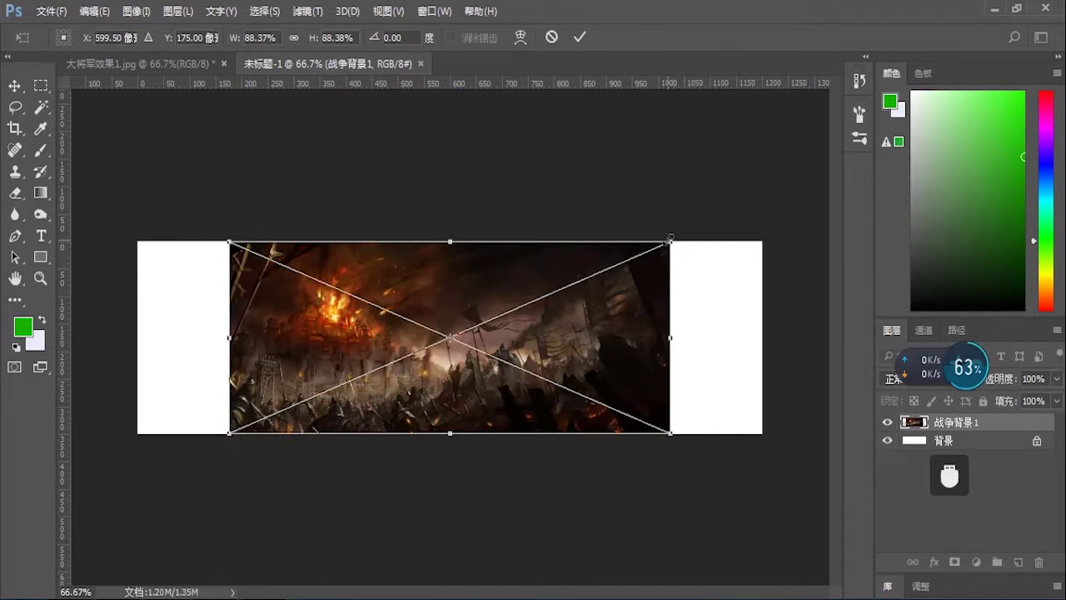
left_click_drag(669, 240, 761, 203)
left_click_drag(704, 301, 701, 312)
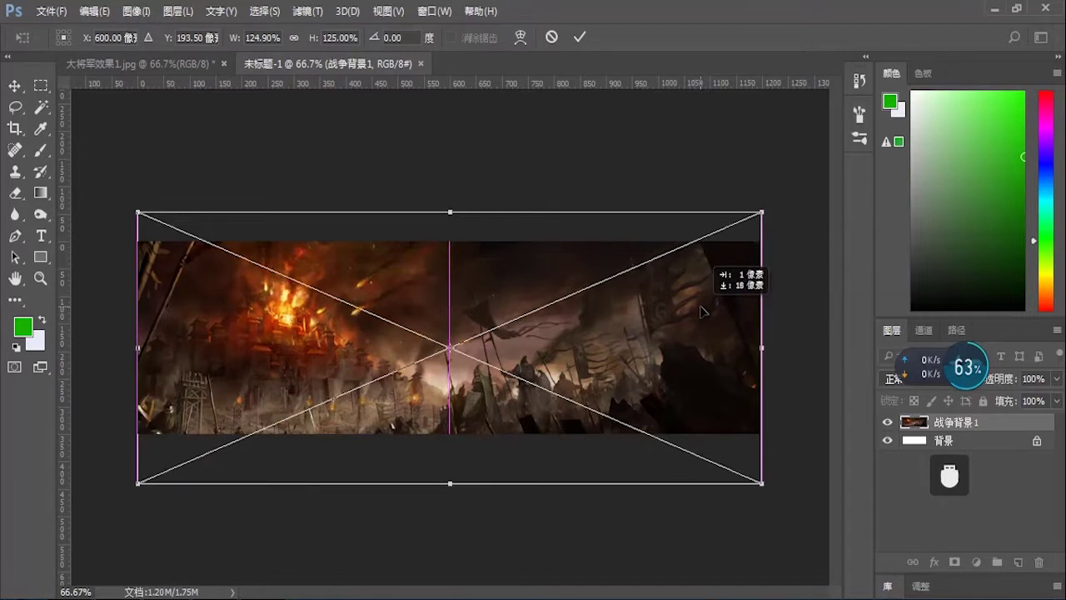
key("Return")
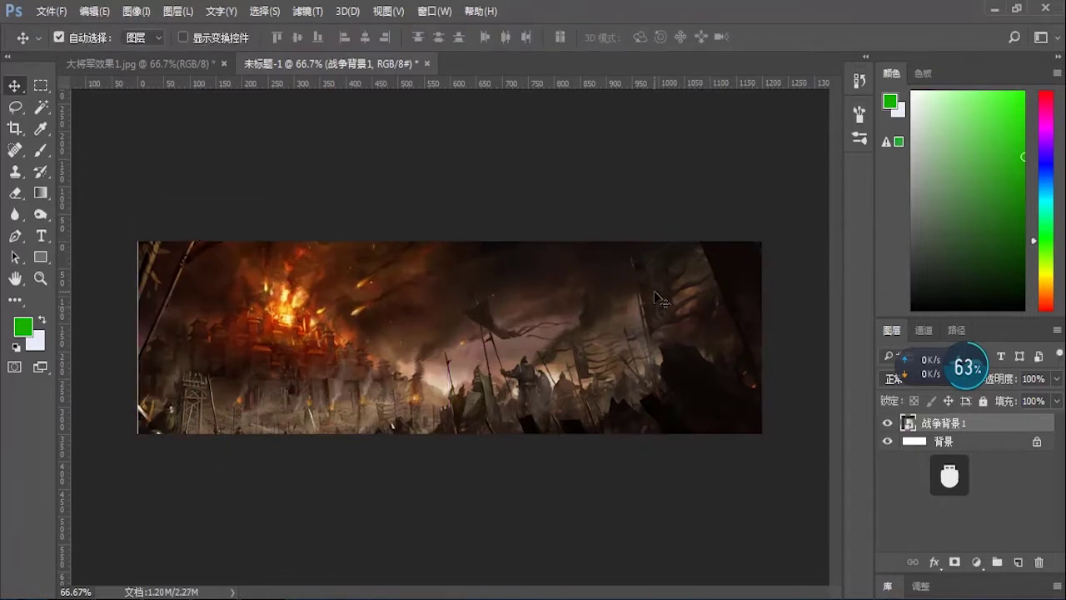
Step: Nudge the battle background slightly left and enlarge it a little so no white edge remains on the canvas
key("Left")
key("Left")
key("Left")
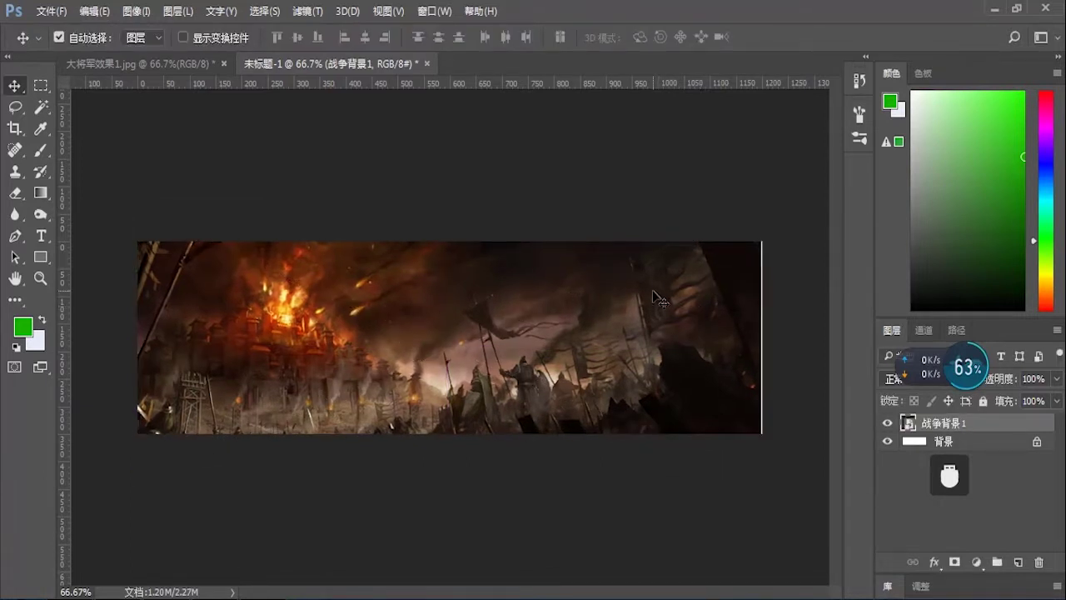
key("ctrl+t")
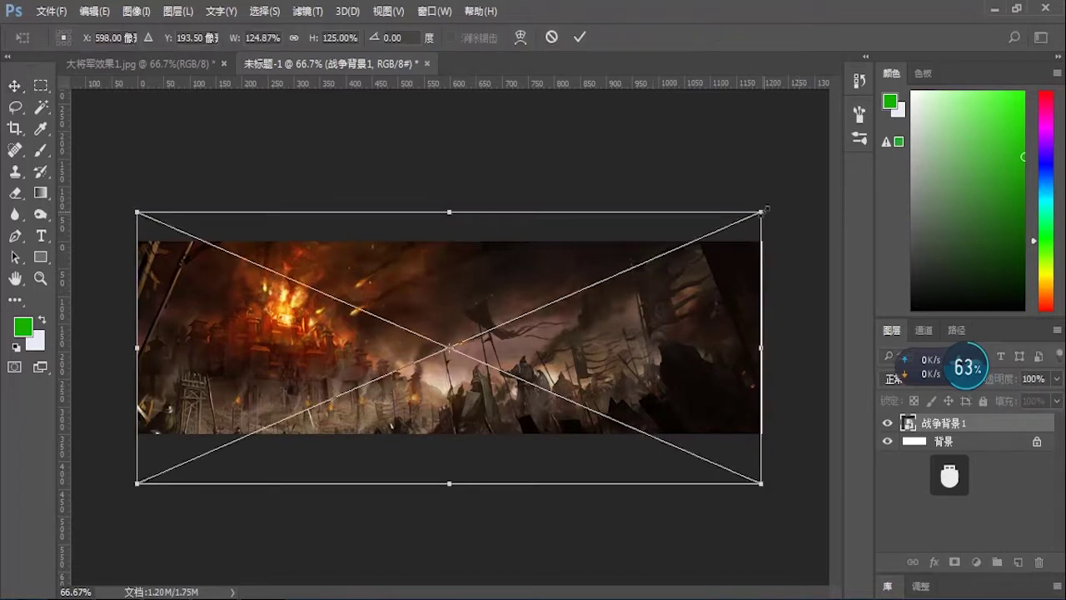
left_click_drag(763, 210, 766, 210)
key("Return")
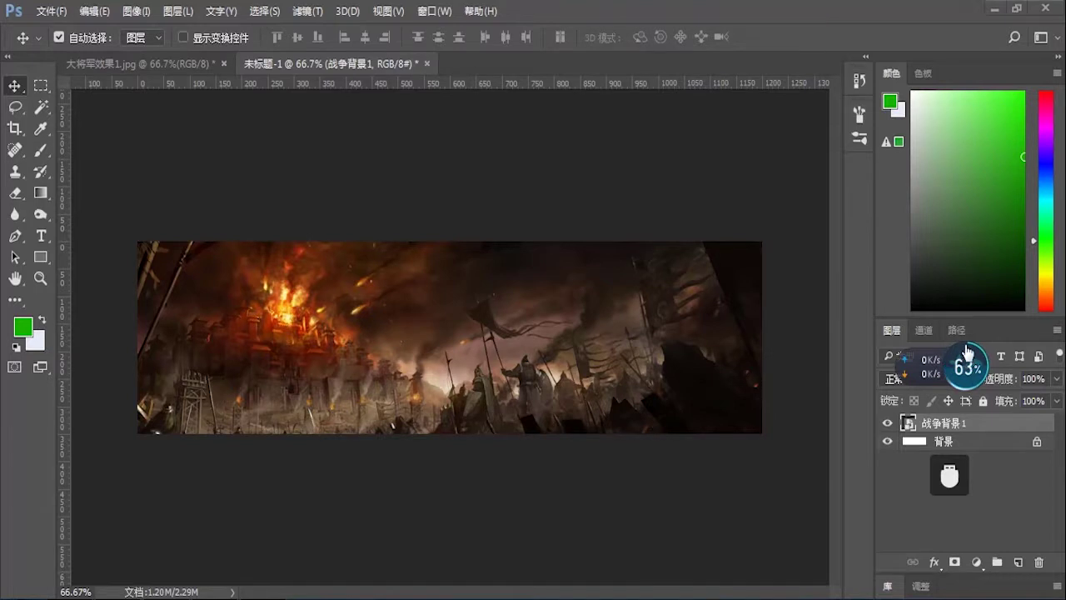
Step: Move the floating speed monitor away from the layer list and add a new empty layer above 战争背景1
left_click_drag(966, 367, 899, 169)
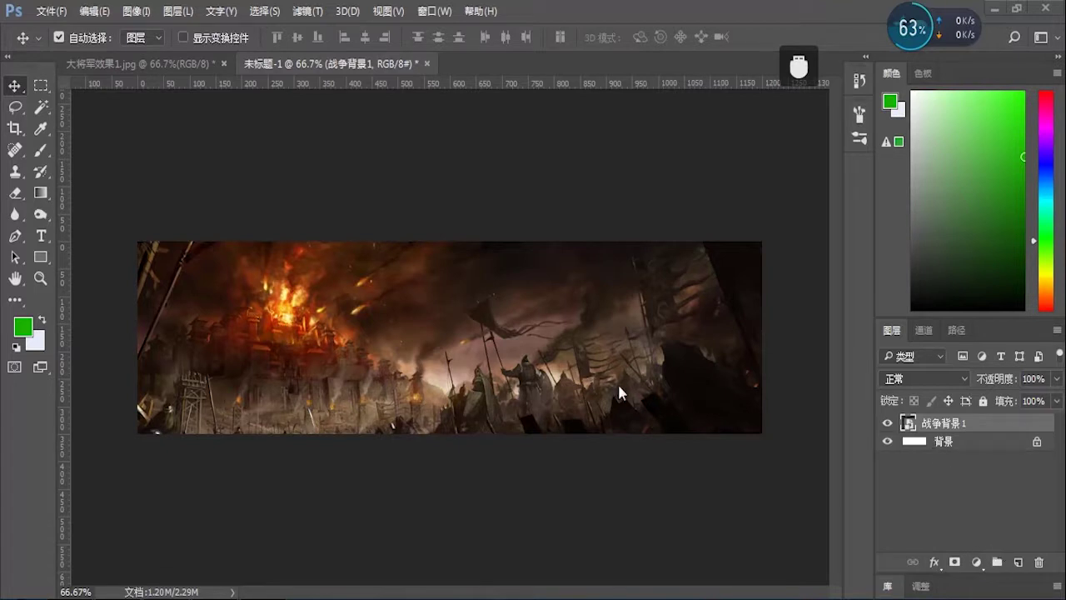
key("ctrl")
key("ctrl+shift+alt+n")
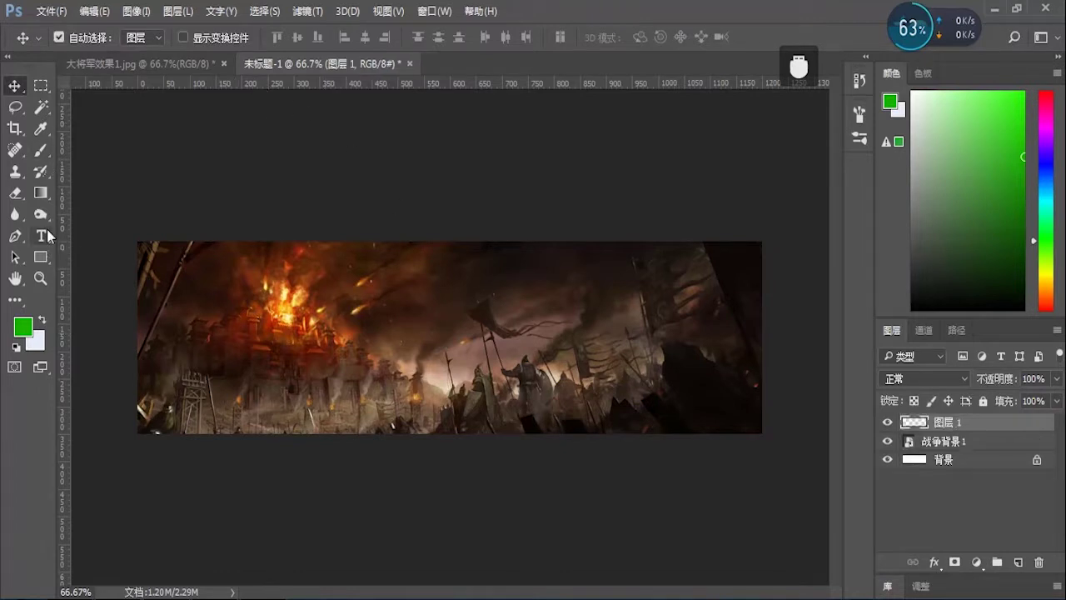
Step: Sample the dark tone at the battle picture's lower right and shift the foreground colour to a near-black red
left_click(40, 192)
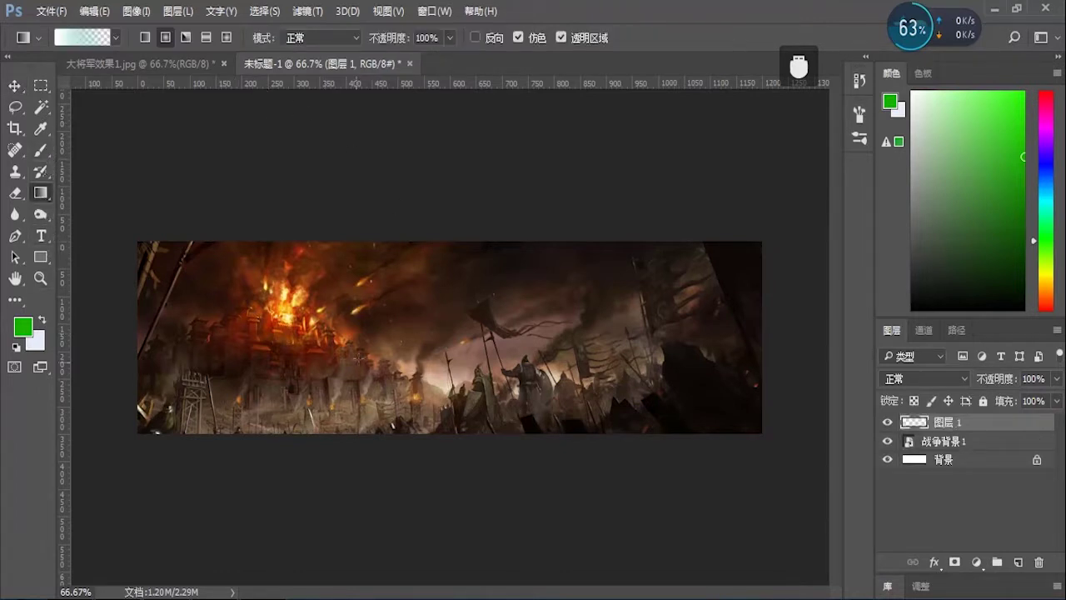
key("i")
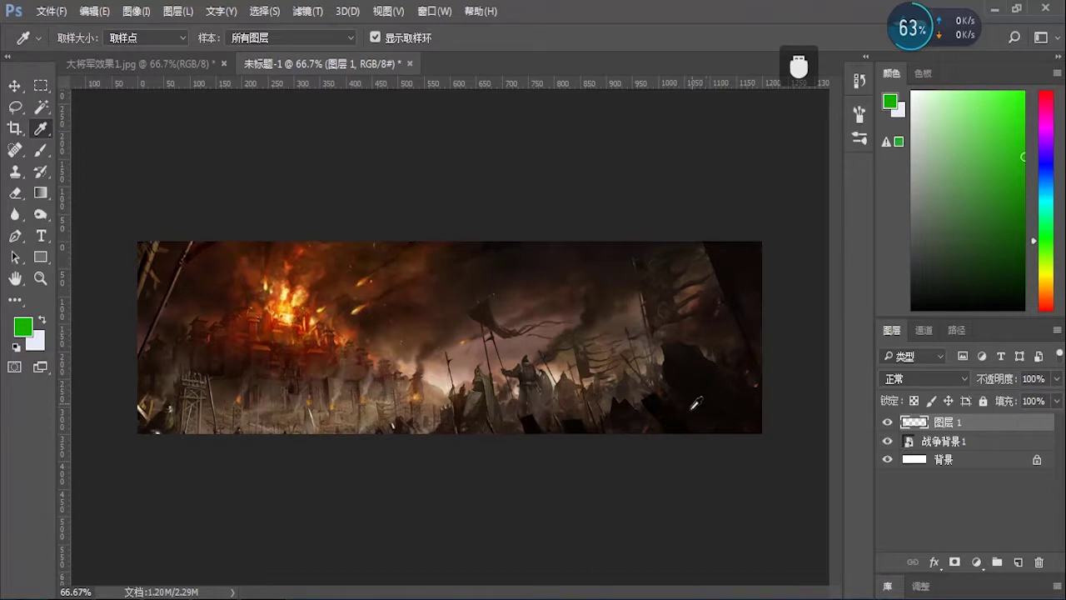
left_click(709, 390)
left_click(31, 328)
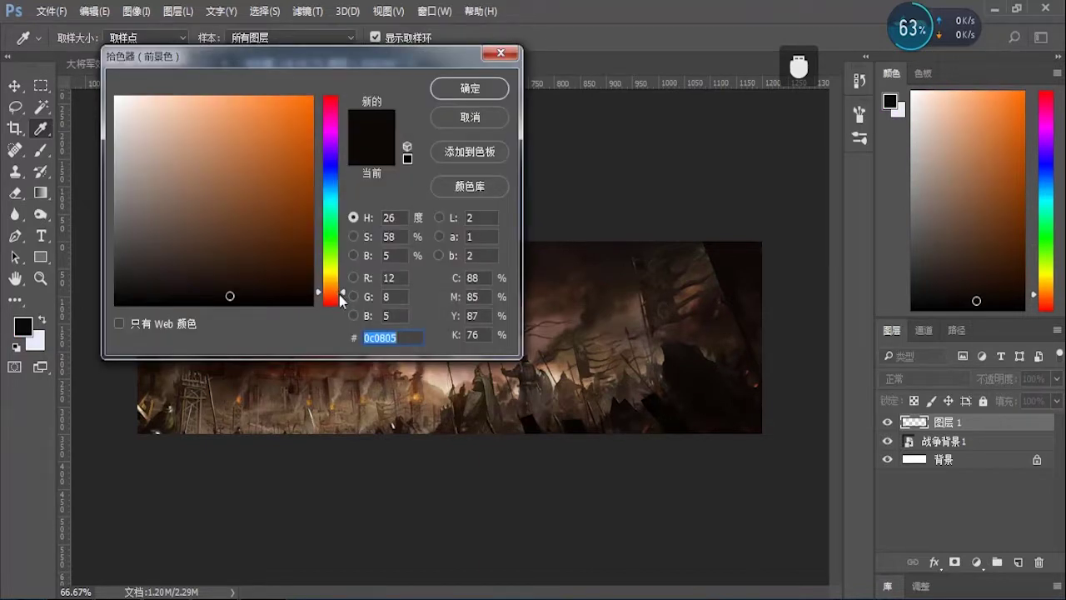
left_click_drag(340, 298, 341, 304)
left_click(298, 298)
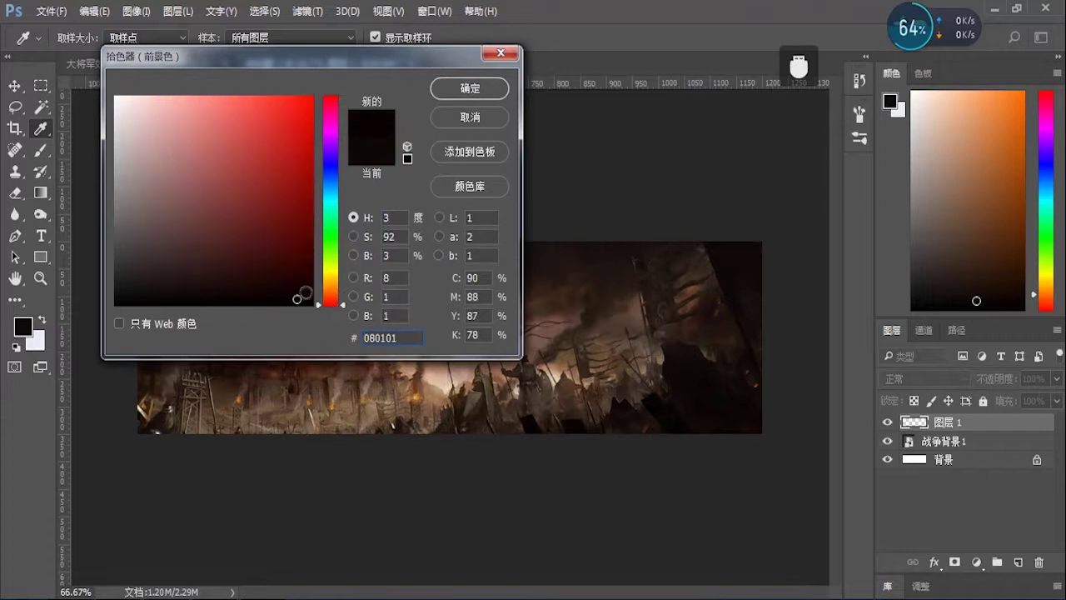
key("Return")
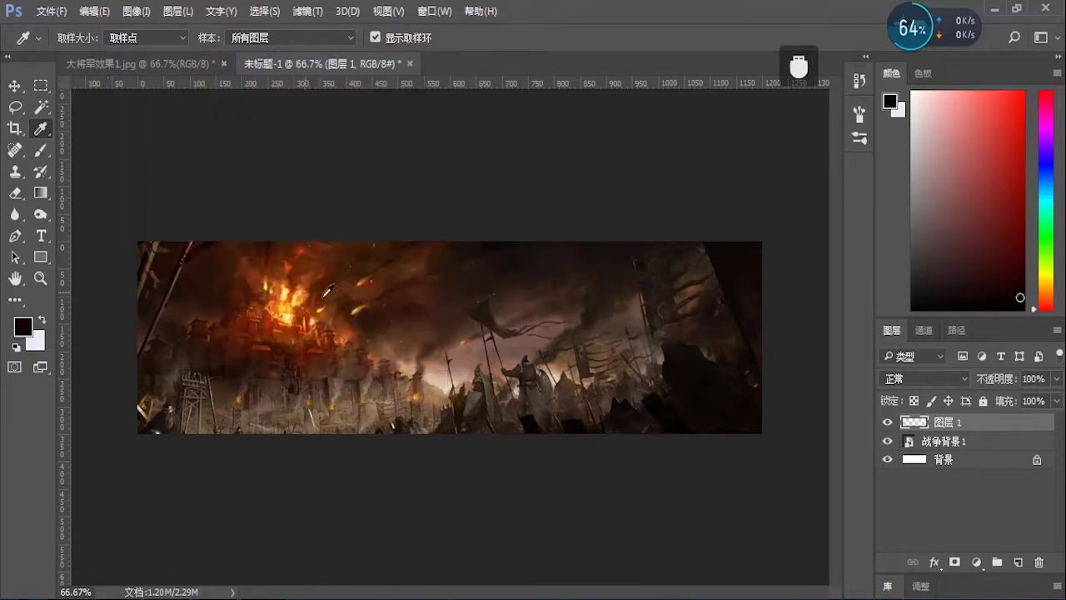
Step: Set up the Gradient tool with a linear foreground-to-transparent gradient in the near-black red
left_click(41, 193)
left_click(79, 37)
left_click(319, 99)
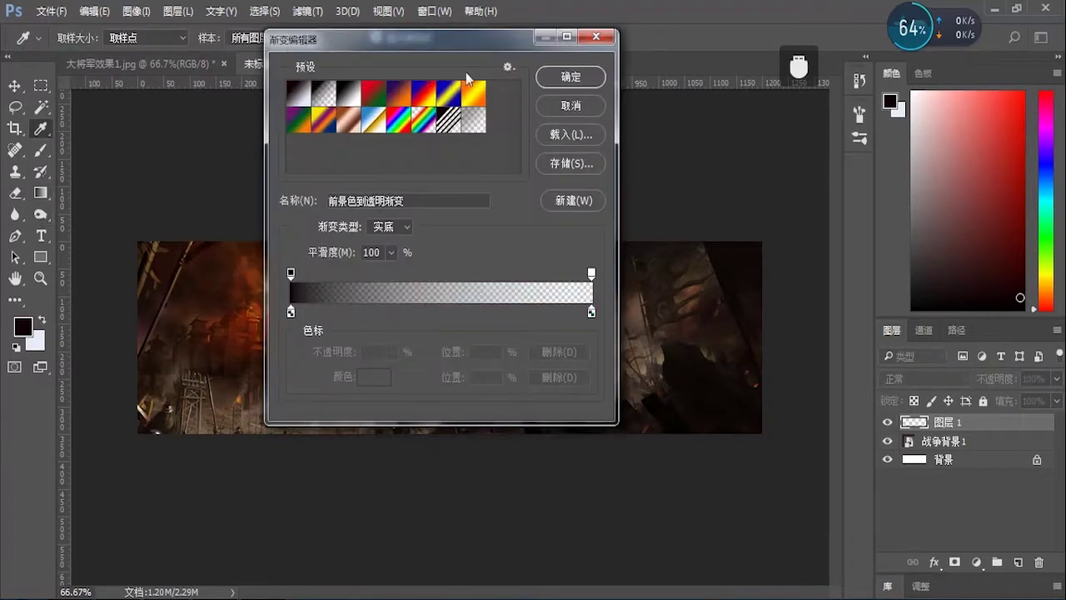
left_click(560, 77)
left_click_drag(419, 213, 410, 348)
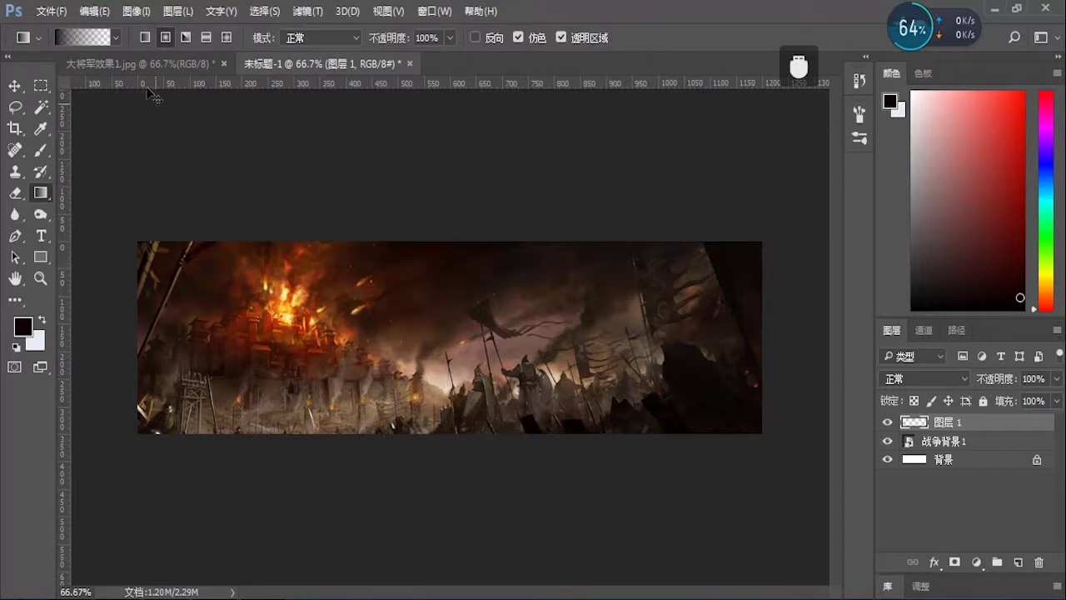
left_click(145, 37)
Step: Shade 图层 1 with dark gradients running inward from the canvas's top, bottom, left and right edges
left_click_drag(459, 204, 464, 319)
left_click_drag(472, 489, 480, 376)
left_click_drag(108, 337, 342, 337)
left_click_drag(113, 336, 538, 337)
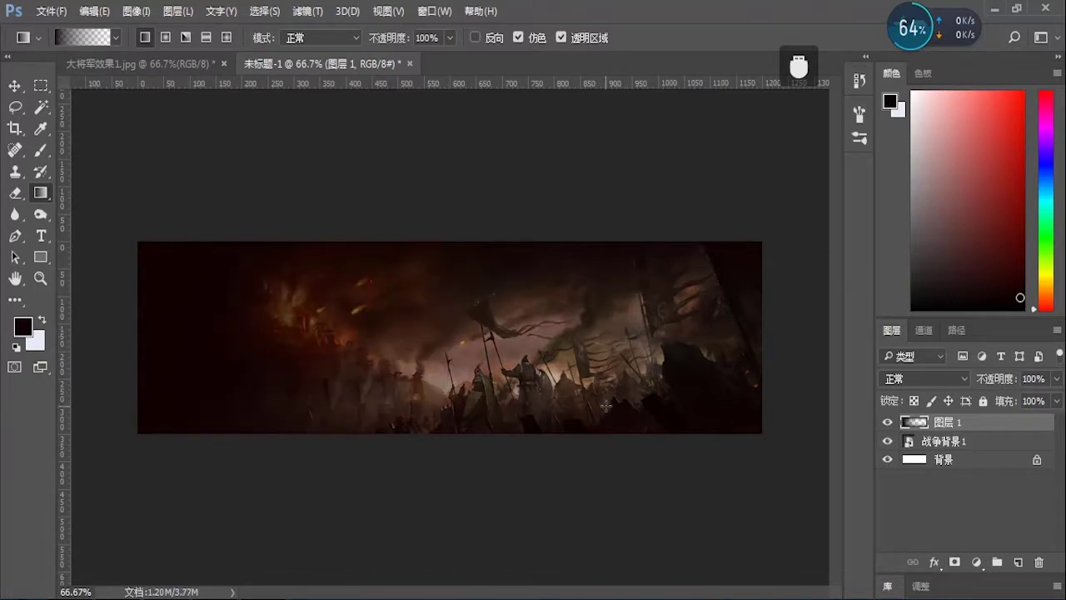
left_click_drag(787, 348, 505, 348)
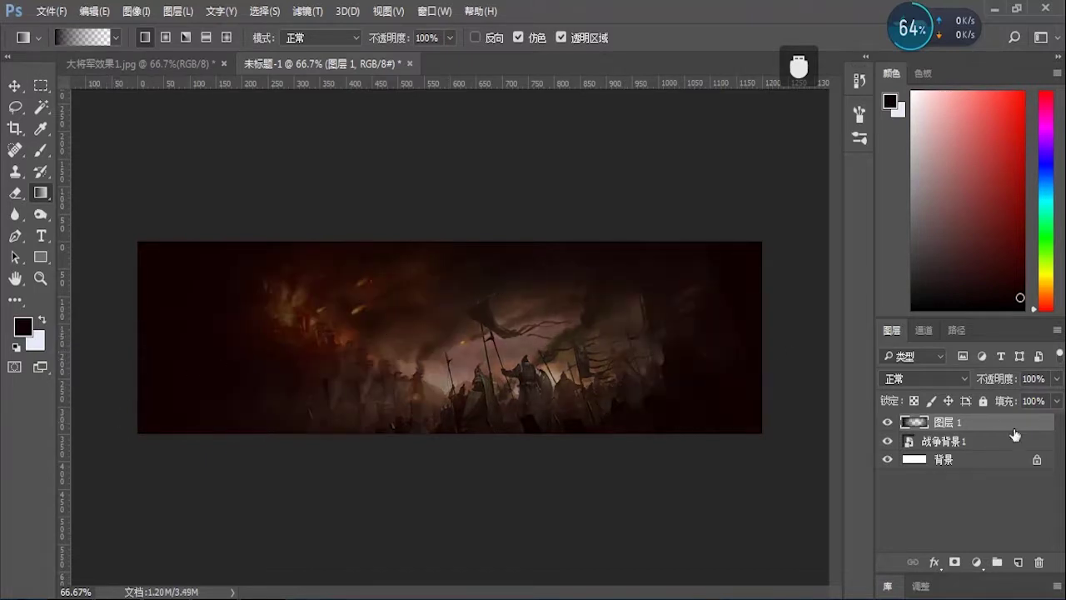
Step: Flip 战争背景1 horizontally and shift it slightly to the right
left_click(978, 444)
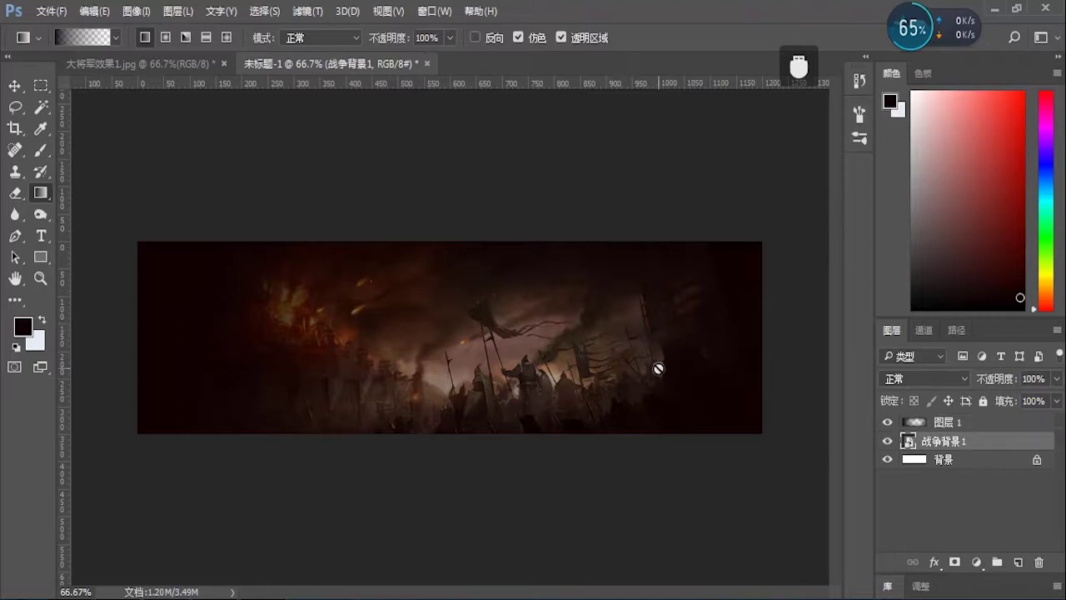
key("ctrl+t")
right_click(496, 337)
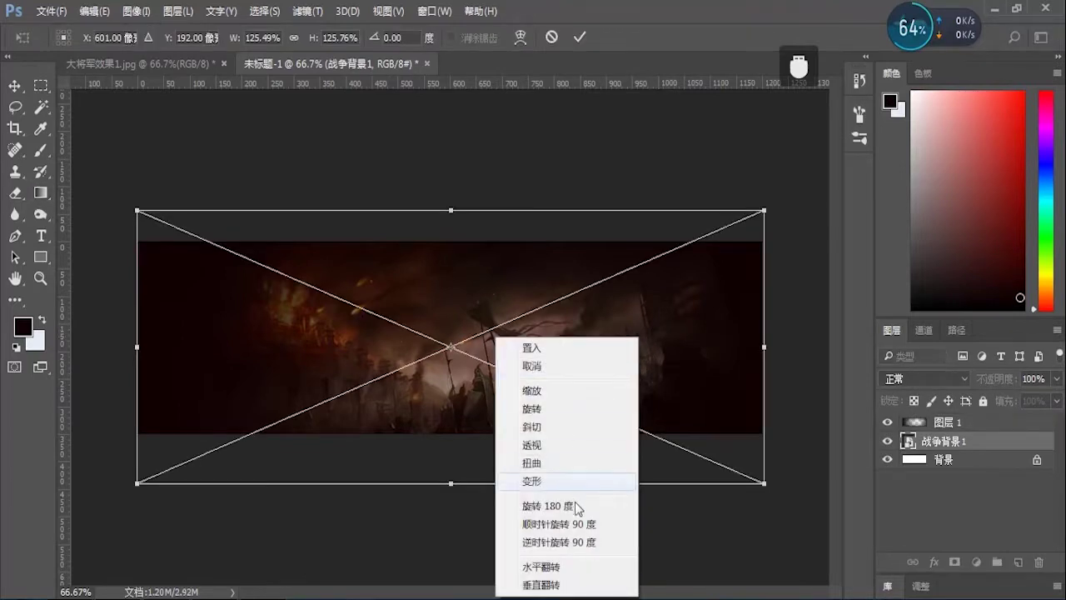
left_click(564, 567)
left_click_drag(555, 390, 567, 389)
key("Return")
key("g")
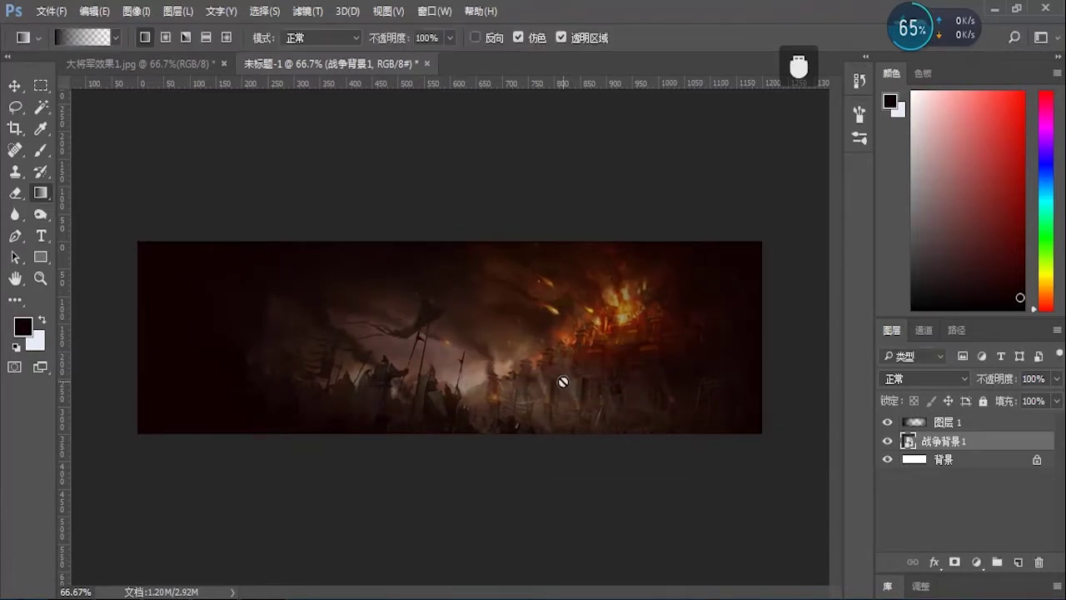
Step: Delete the gradient layer 图层 1 and add a solid colour fill layer in #100101 above 战争背景1
left_click(958, 424)
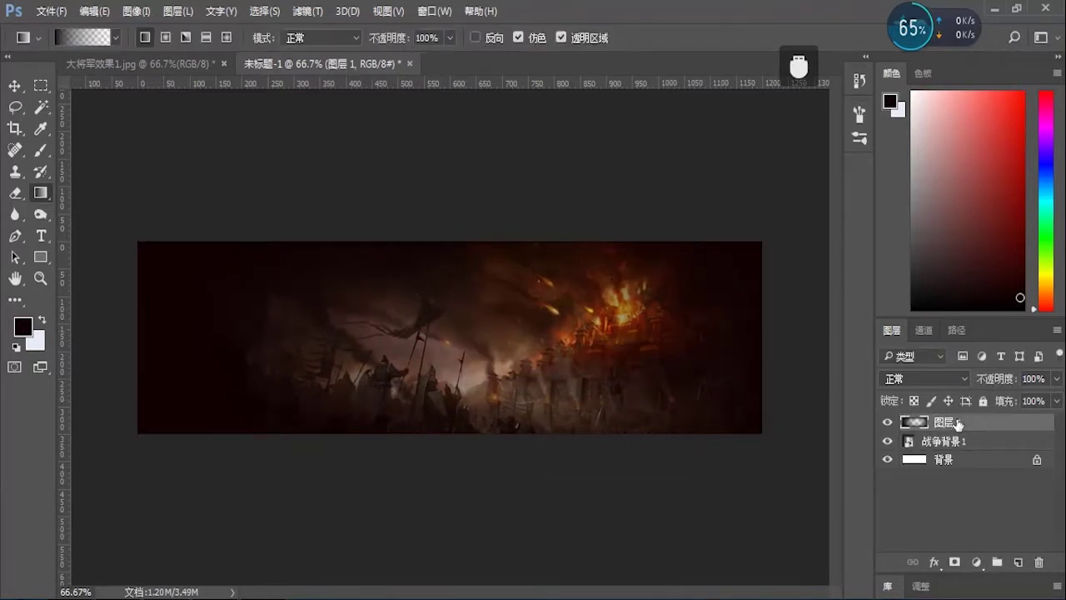
key("Delete")
left_click(977, 564)
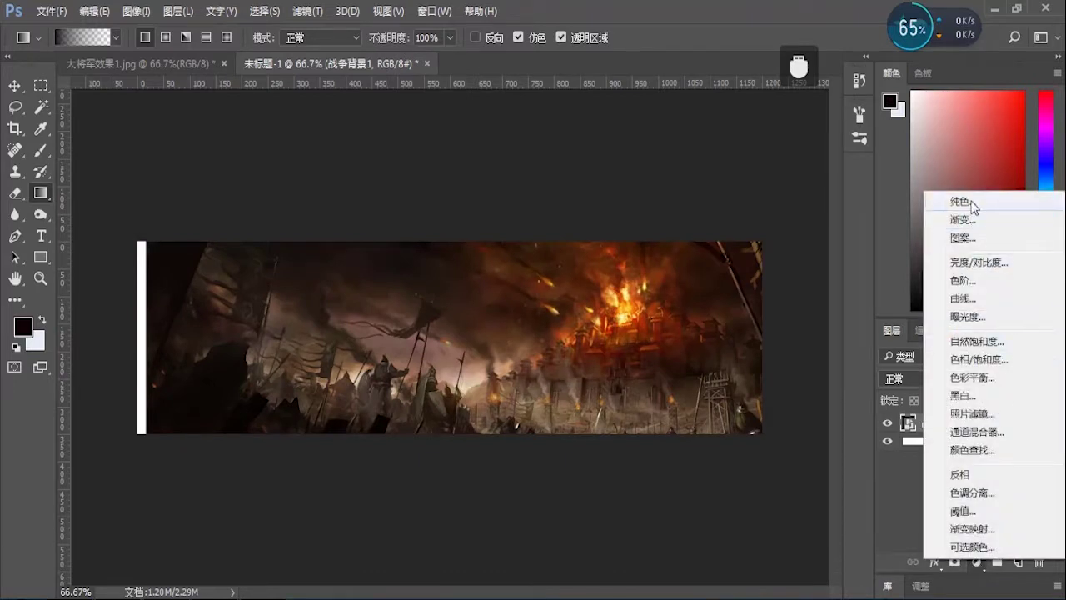
left_click(963, 202)
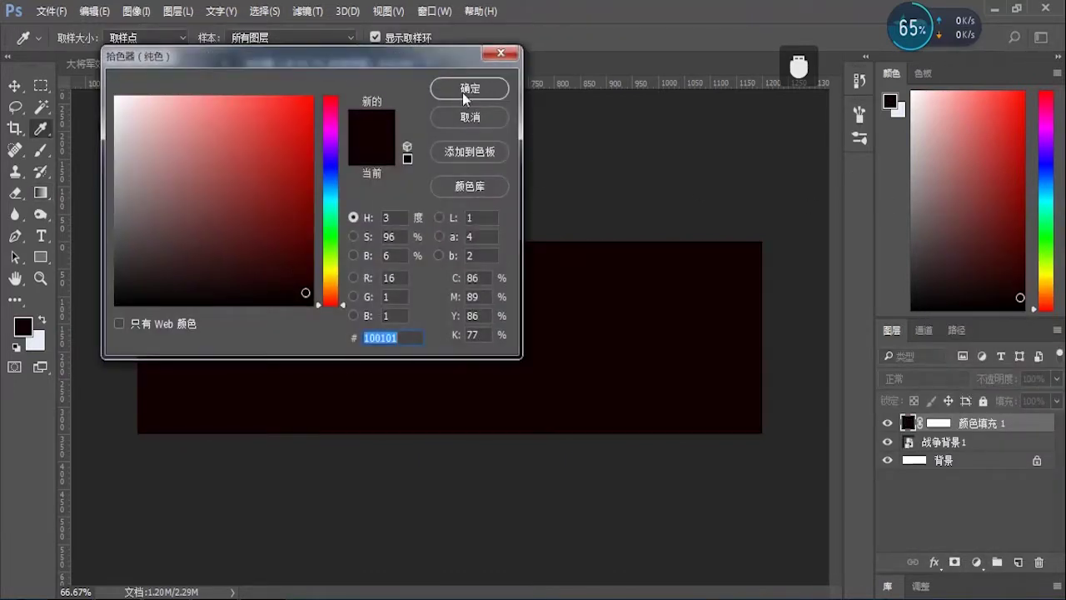
left_click(467, 90)
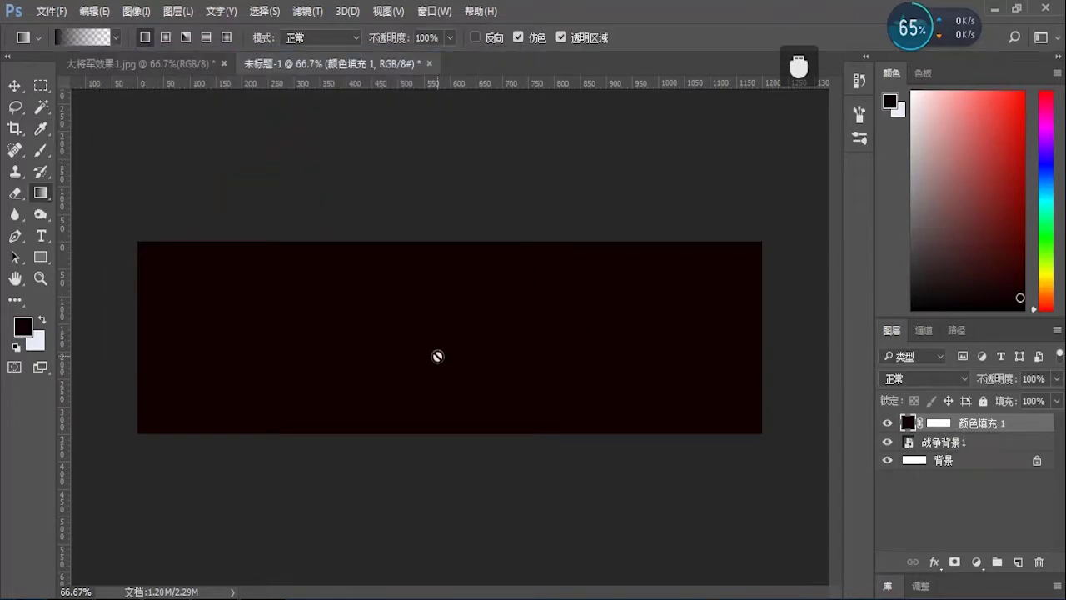
Step: Target the colour fill layer's mask with a soft black brush of 50% roundness and 1100 px size
key("b")
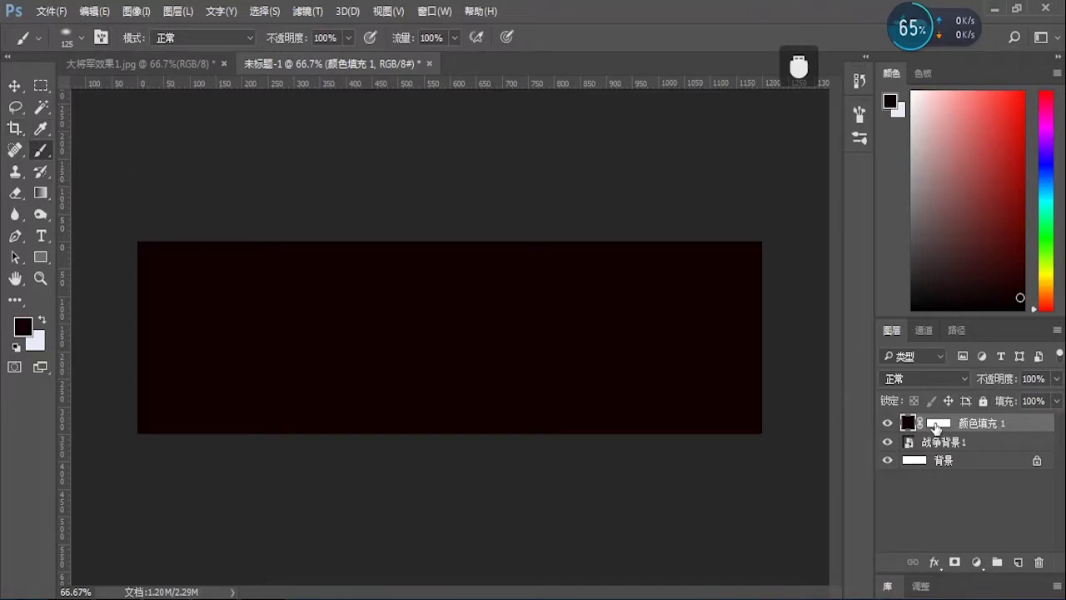
left_click(937, 426)
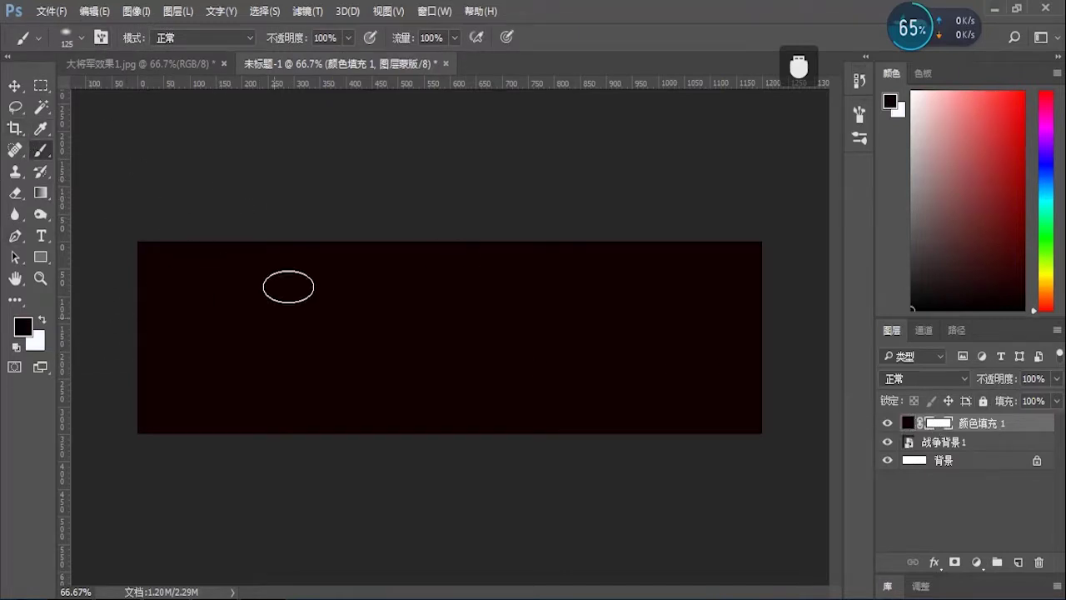
left_click(102, 37)
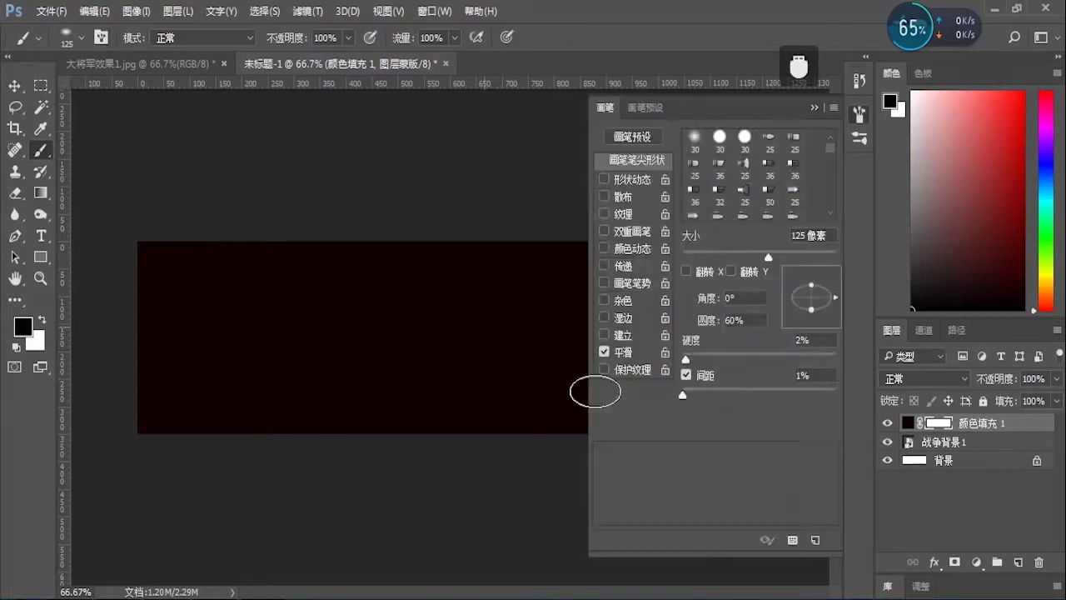
left_click(757, 319)
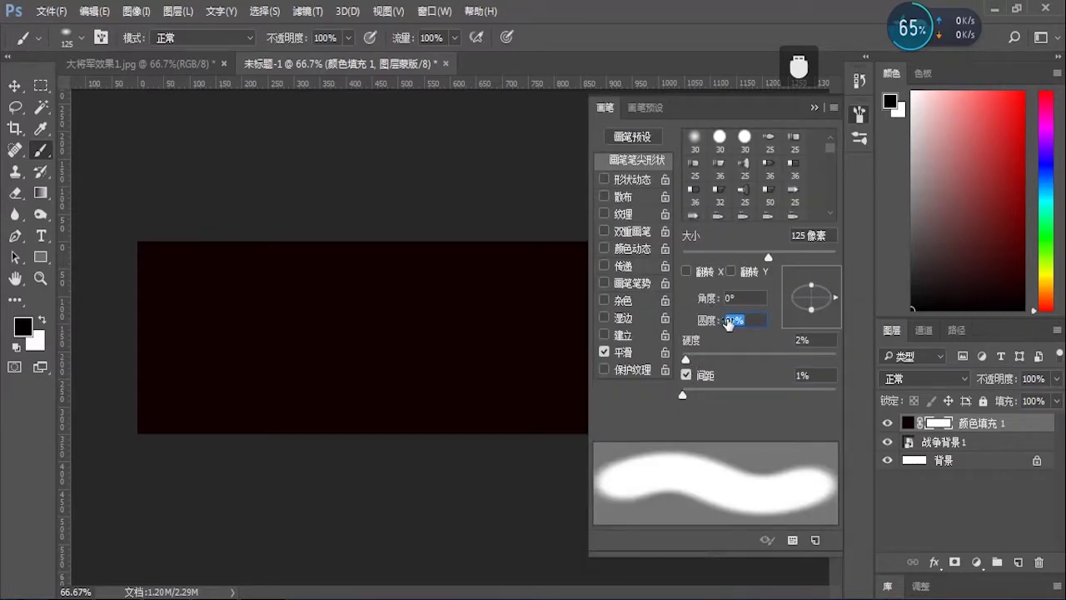
type("50")
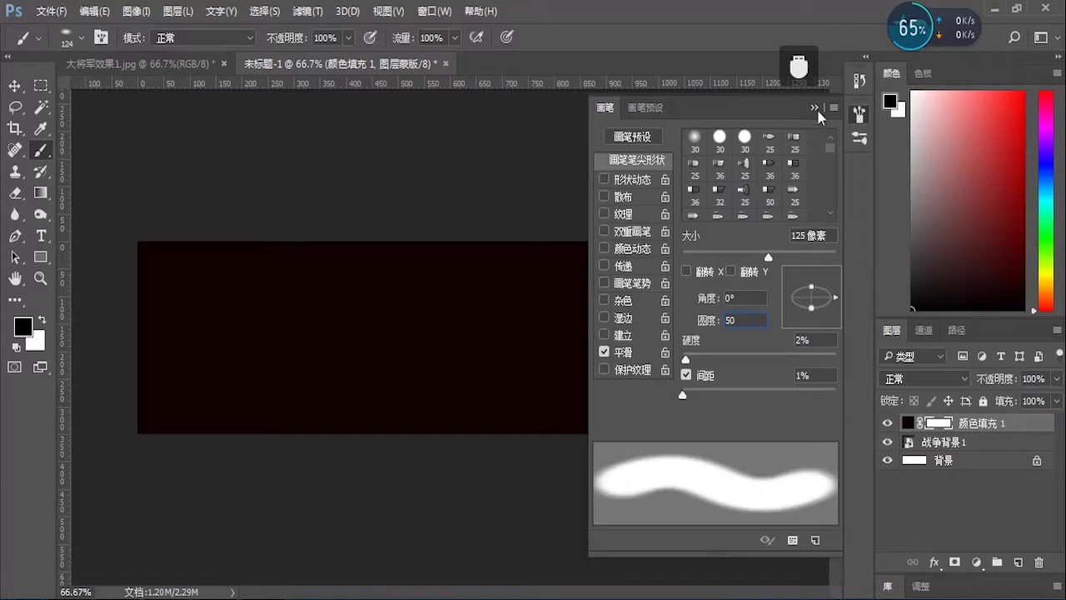
left_click(815, 109)
key("bracketright")
key("bracketright")
key("bracketright")
key("bracketright")
key("bracketright")
key("bracketright")
key("bracketright")
key("bracketright")
key("bracketright")
key("bracketright")
key("bracketright")
key("bracketright")
key("bracketright")
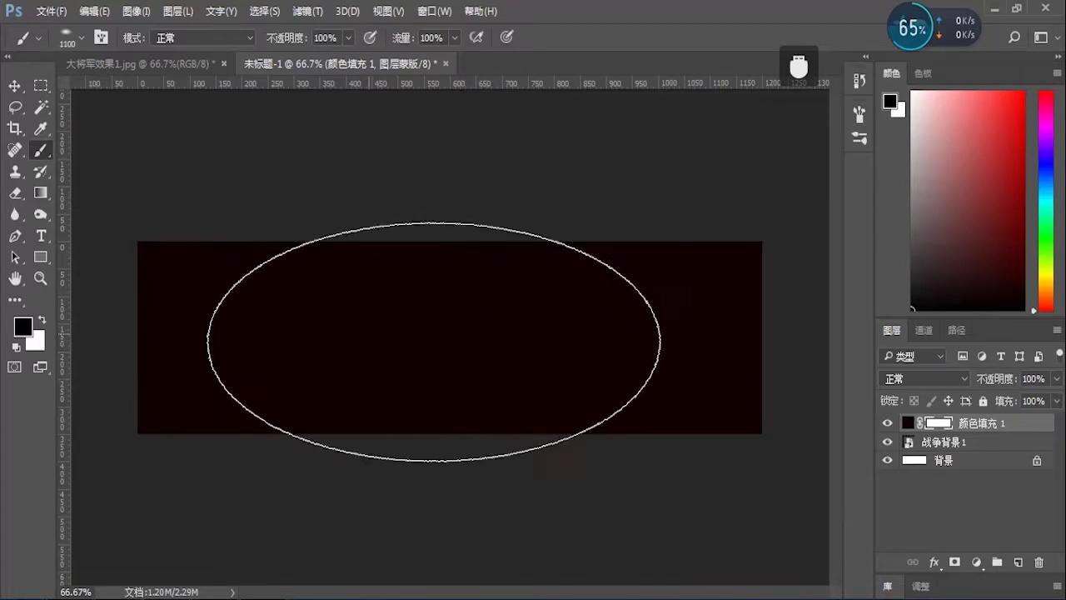
Step: Set the brush to 30% roundness and 1300 px, and dab the mask's centre once to reveal the battle picture
left_click(100, 37)
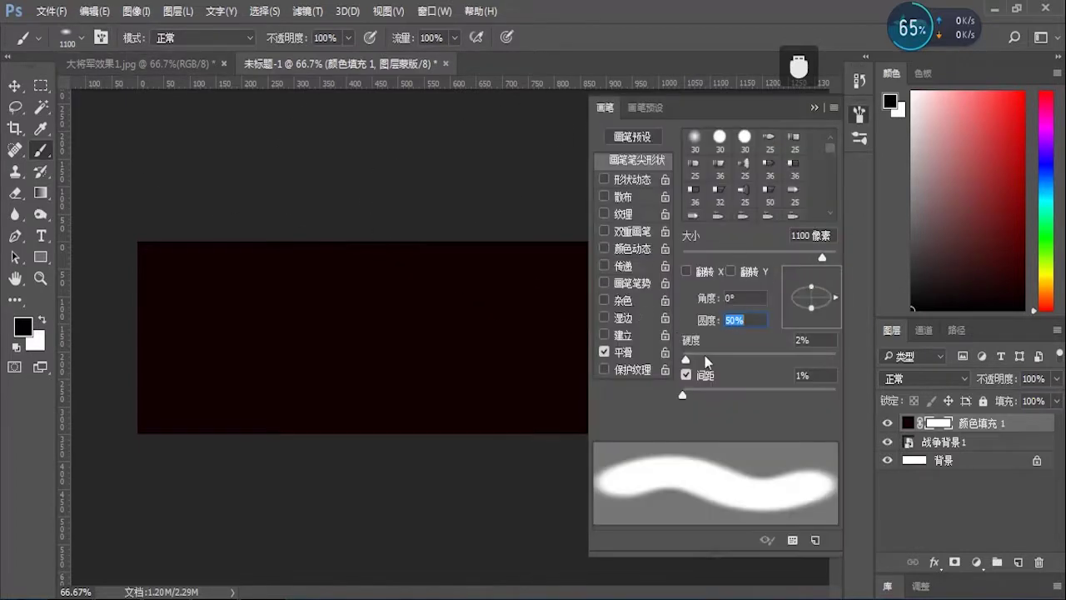
type("30")
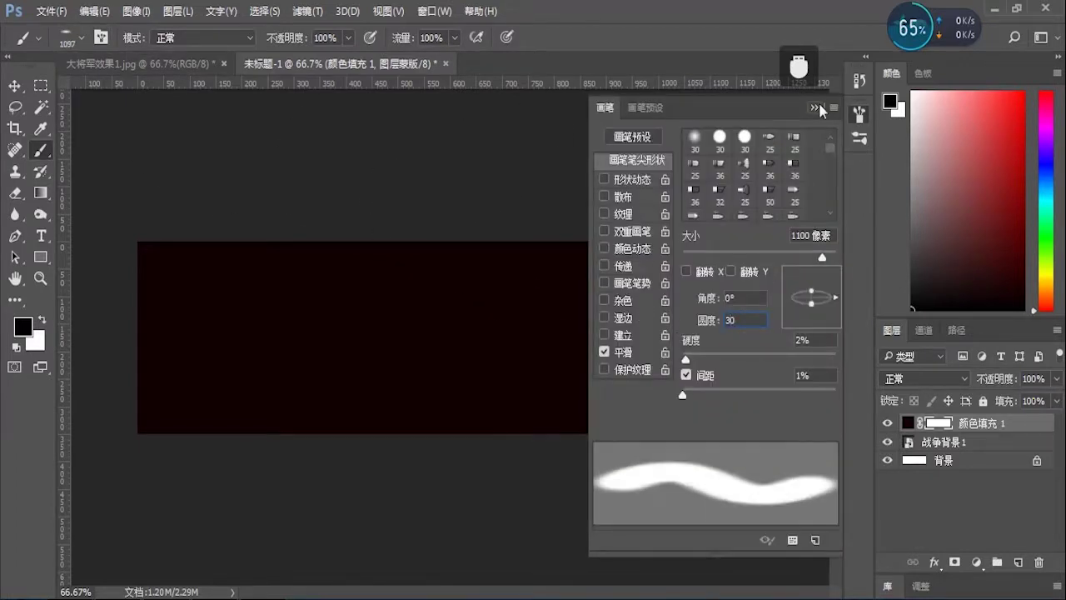
left_click(821, 109)
key("bracketright")
key("bracketright")
key("bracketright")
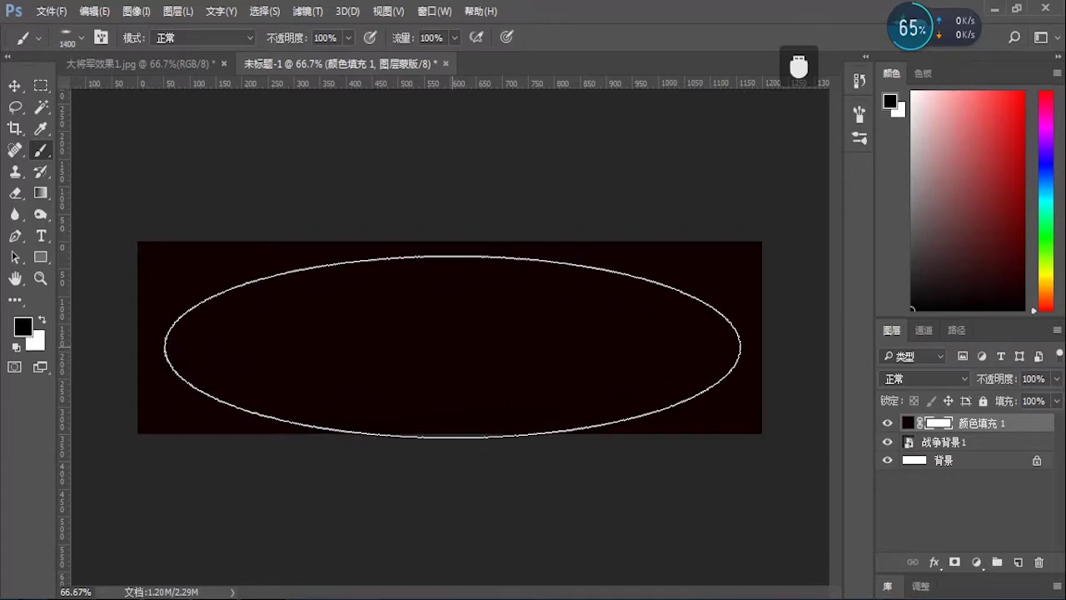
key("bracketleft")
left_click(450, 345)
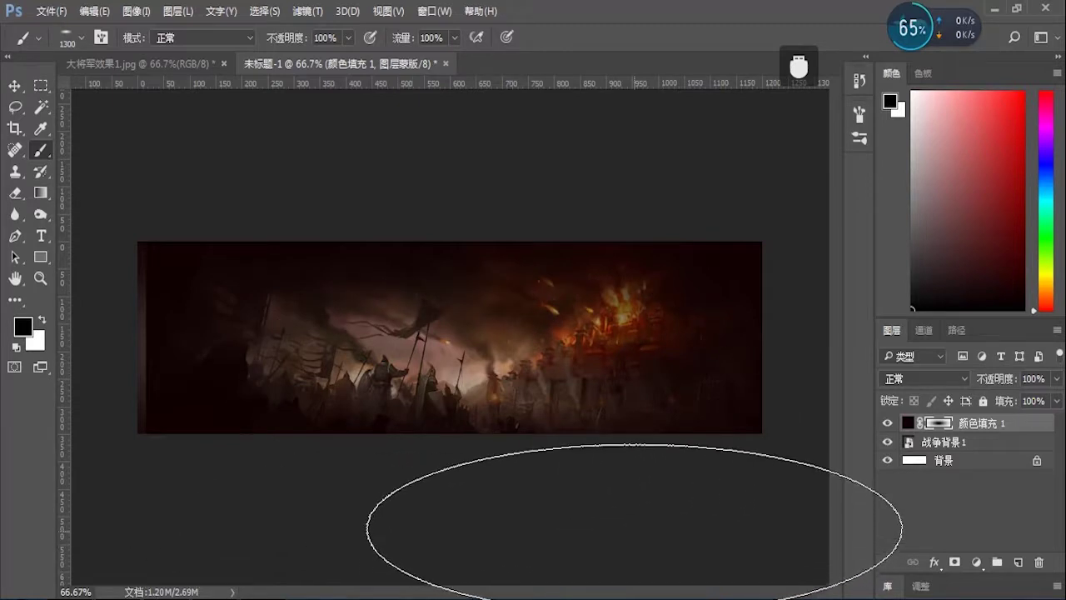
Step: Reduce the brush size to 1000 px
key("bracketleft")
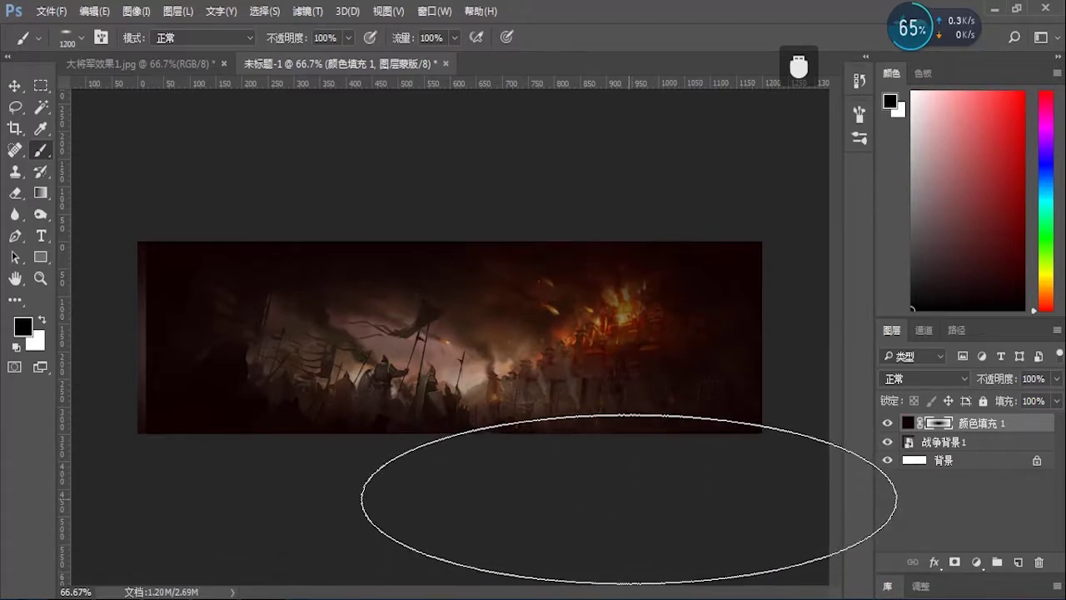
key("bracketleft")
key("bracketleft")
key("bracketleft")
Step: Change the colour fill layer's colour to a slightly lighter dark red, about #1e0504
left_click(909, 423)
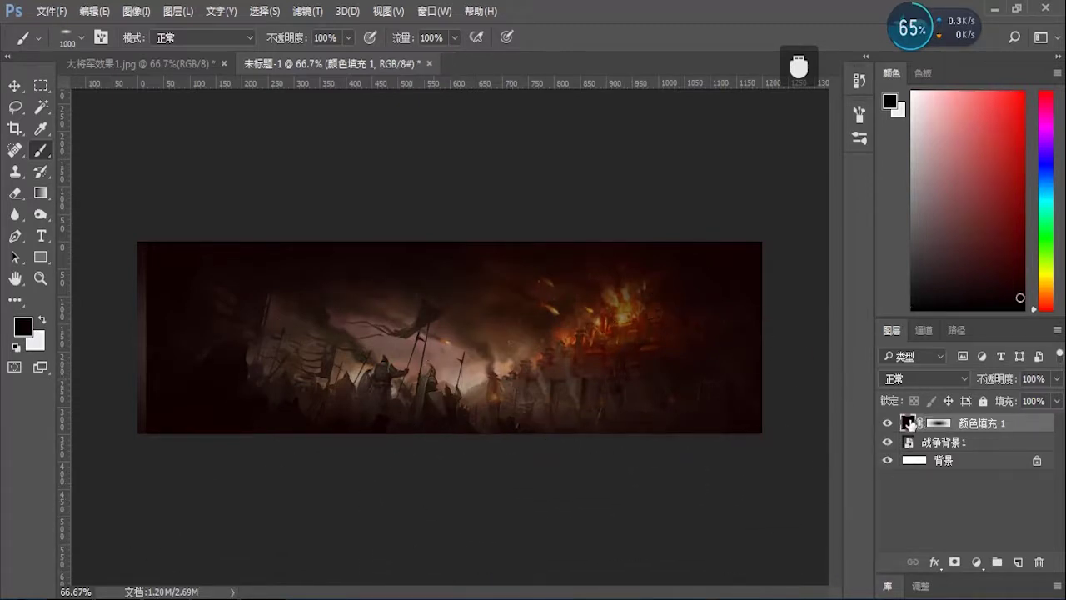
double_click(909, 424)
left_click_drag(339, 62, 709, 111)
left_click(682, 287)
left_click_drag(675, 310, 675, 331)
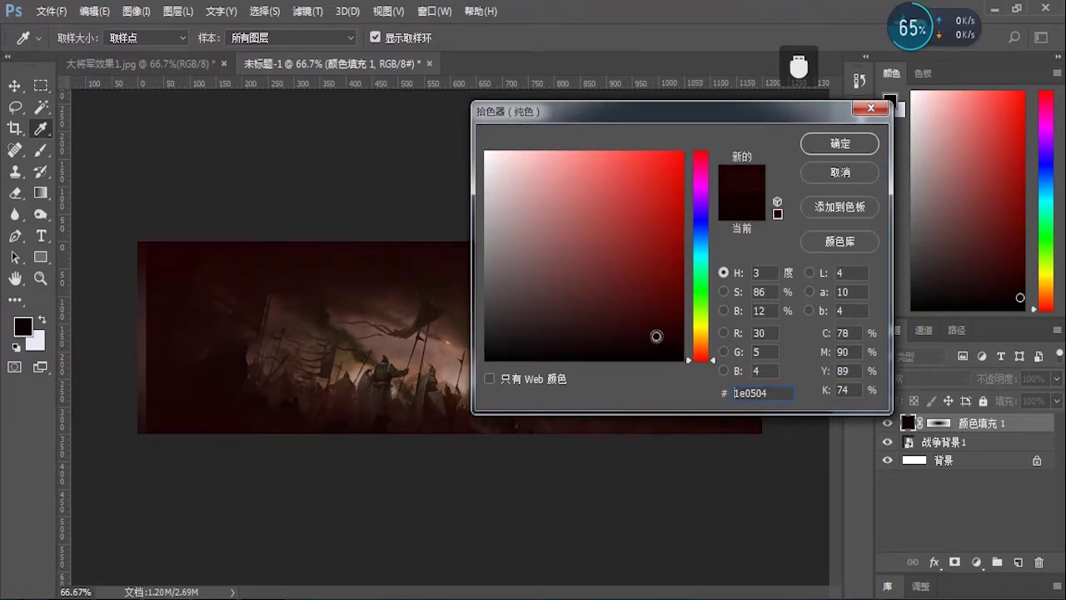
left_click(843, 146)
key("b")
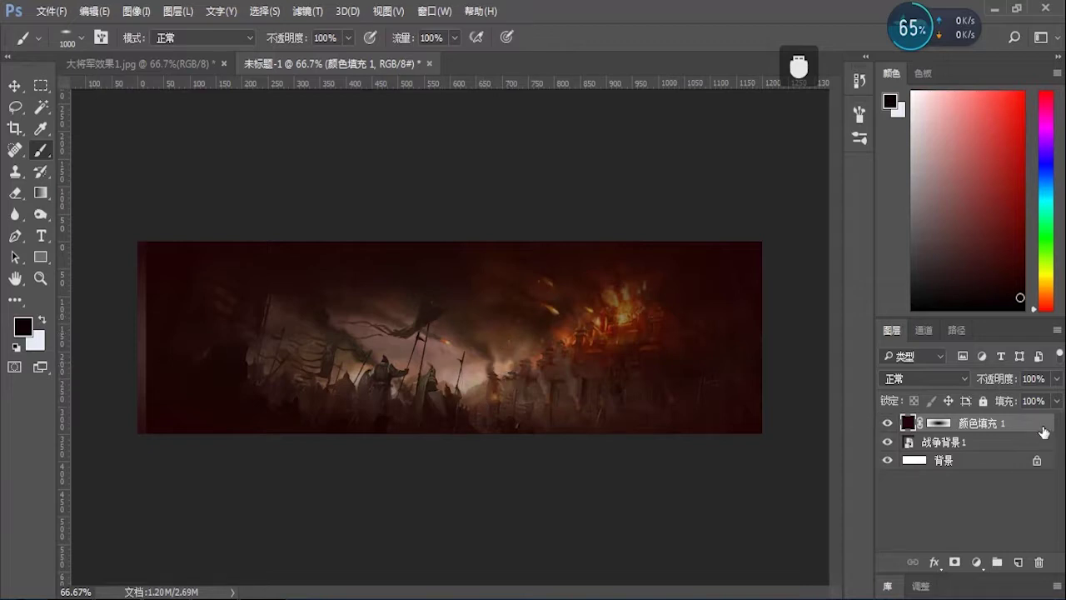
Step: Hide the colour fill layer and add a new empty layer above it
left_click(889, 424)
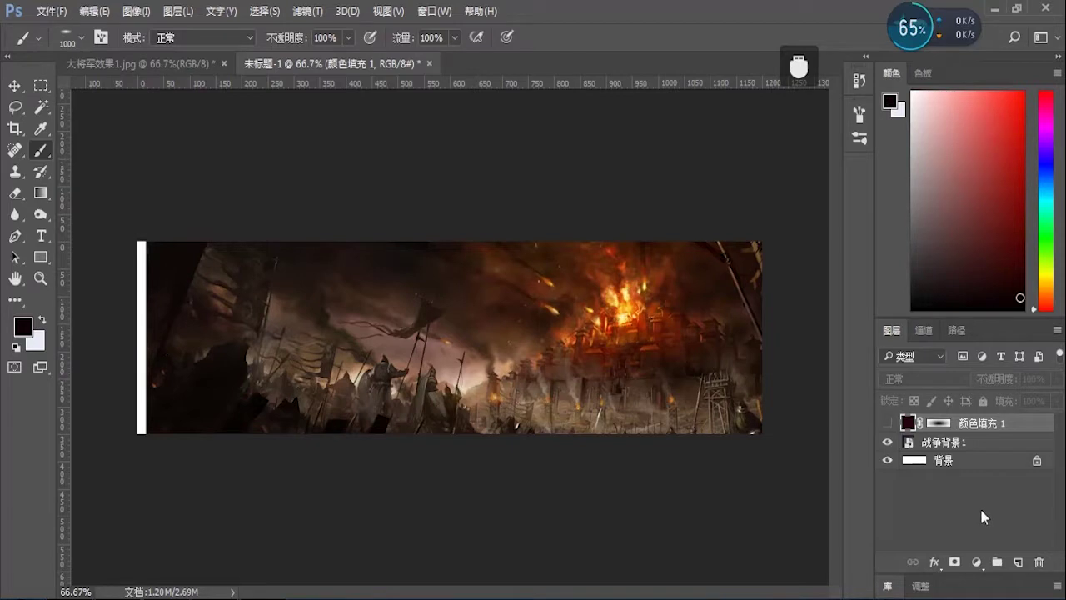
key("ctrl+shift+alt+n")
left_click_drag(133, 172, 546, 302)
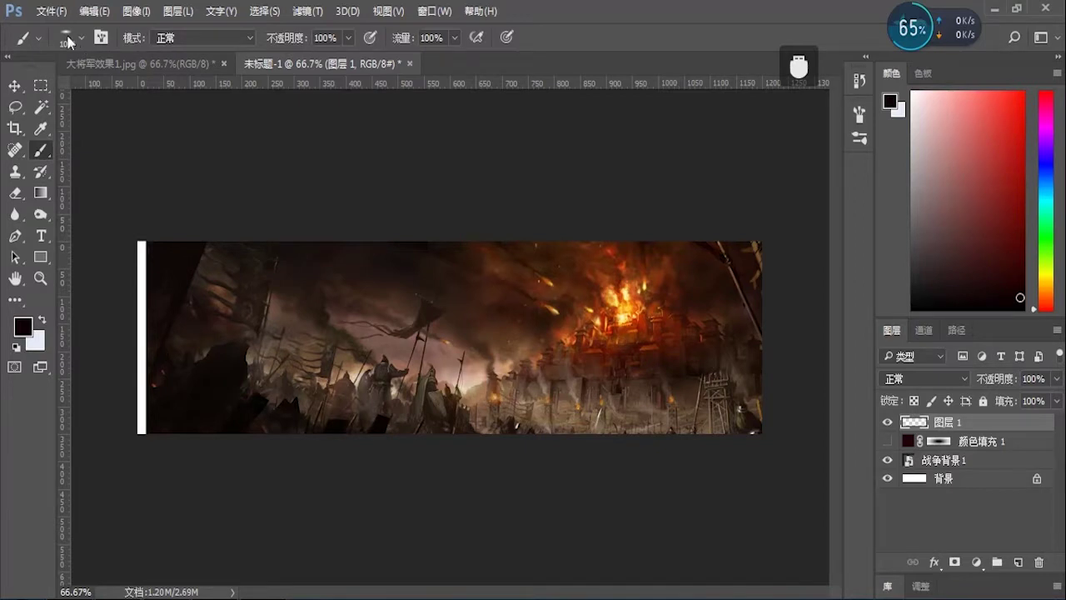
Step: Enlarge the brush to 1500 px and paint dark shading along the banner's top and bottom edges on the new layer
left_click(68, 42)
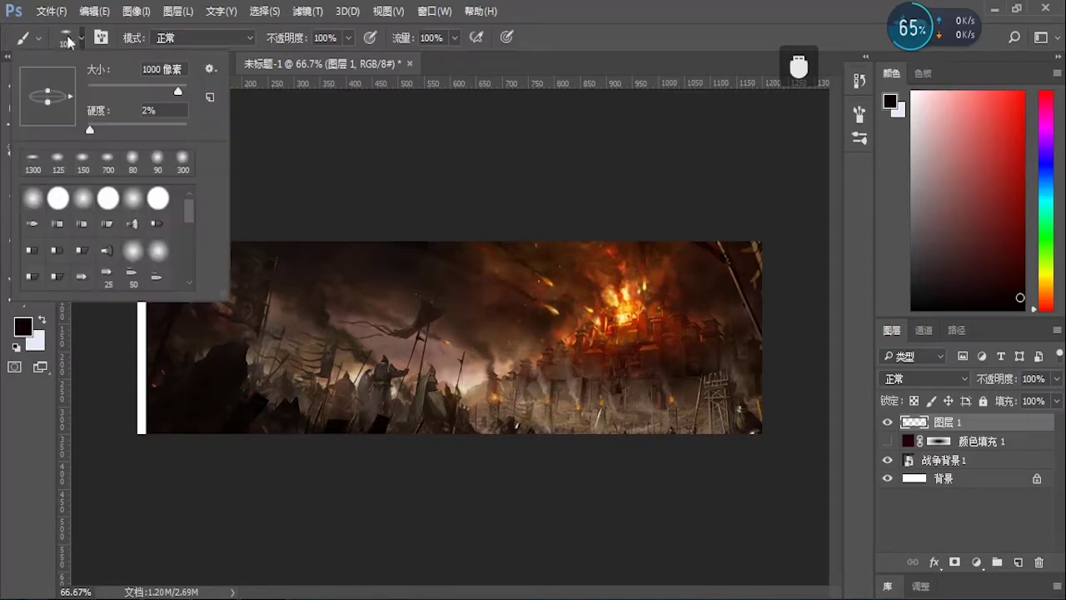
key("bracketright")
key("bracketright")
key("bracketright")
key("bracketright")
key("bracketright")
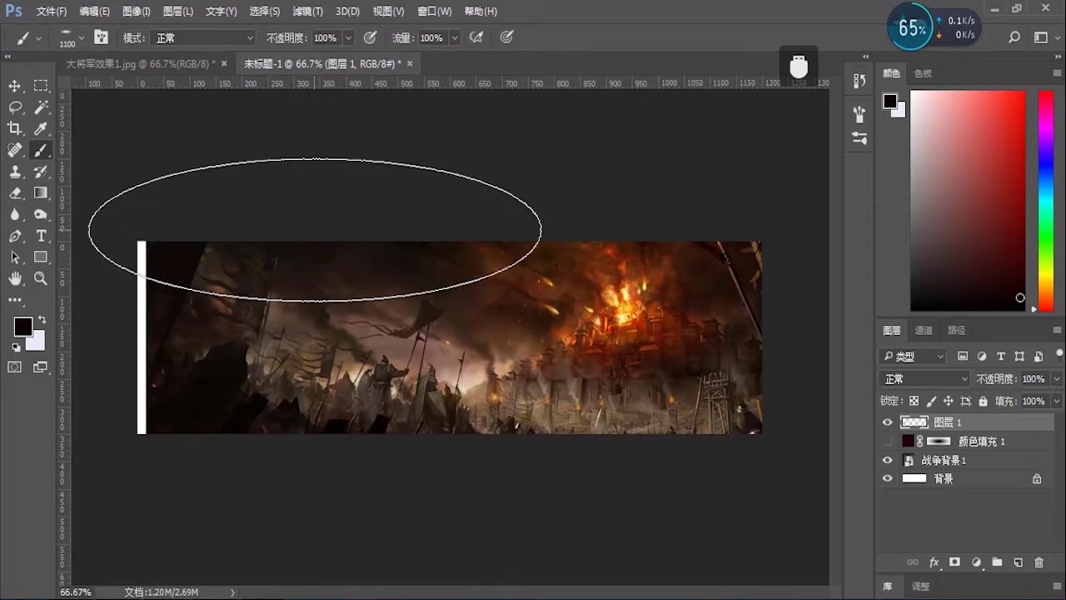
mouse_move(333, 171)
left_mouse_down()
mouse_move(352, 155)
mouse_move(512, 155)
left_mouse_up()
key("ctrl+z")
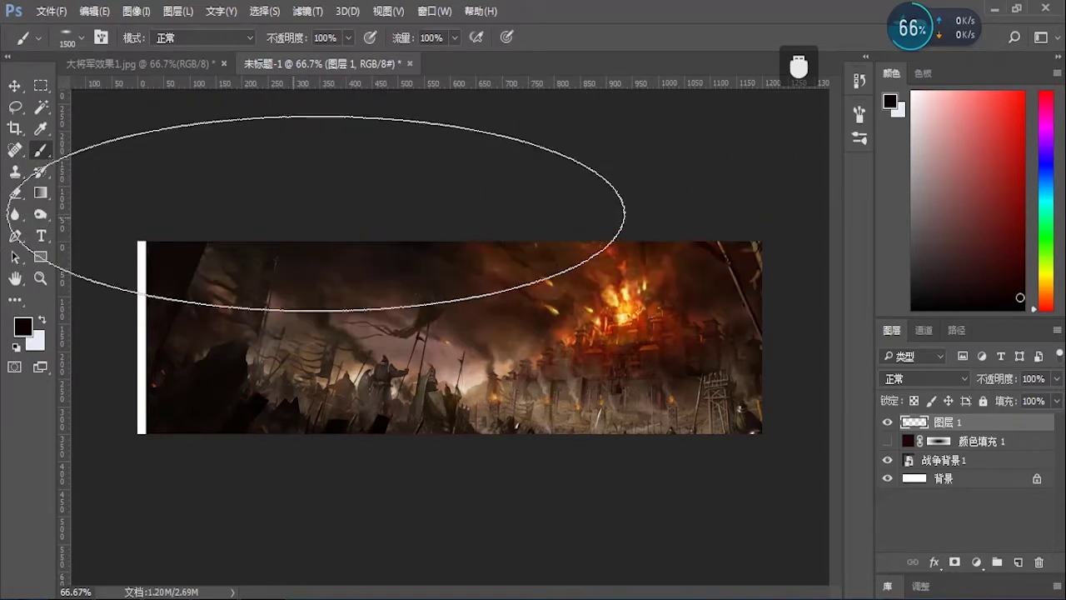
left_click_drag(691, 190, 370, 201)
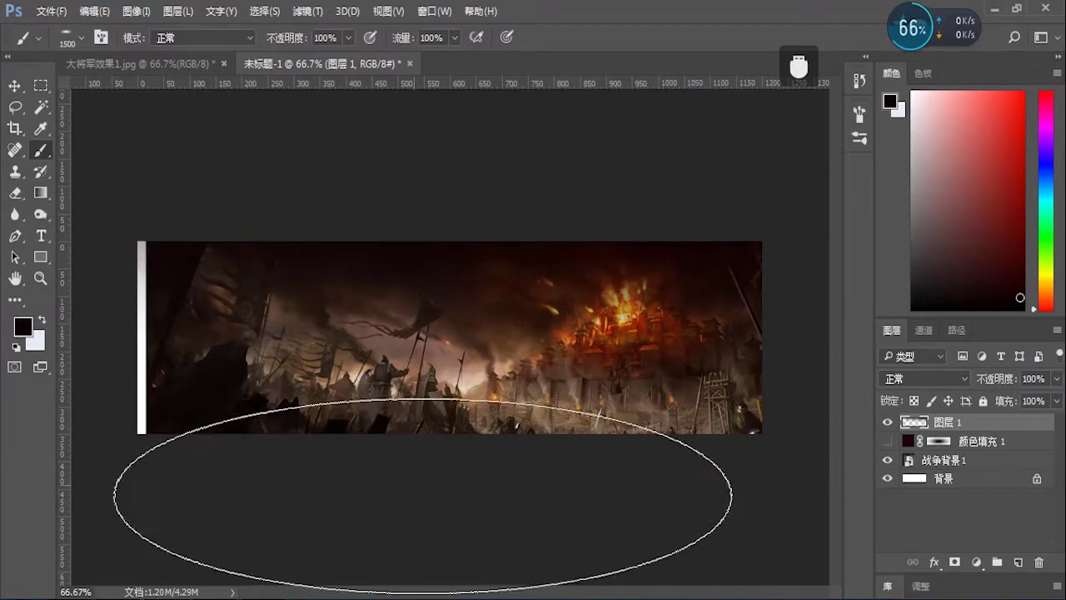
mouse_move(411, 490)
left_mouse_down()
mouse_move(557, 493)
mouse_move(359, 483)
mouse_move(825, 468)
left_mouse_up()
Step: Delete the painted shading layer and show the colour fill layer again
left_click_drag(1010, 427, 1039, 563)
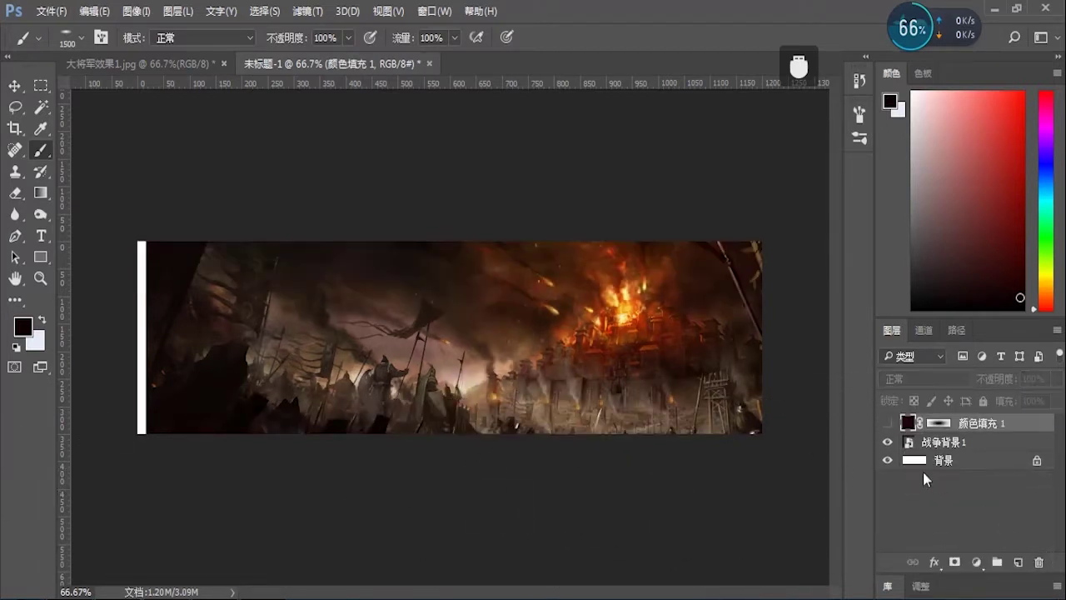
left_click(887, 424)
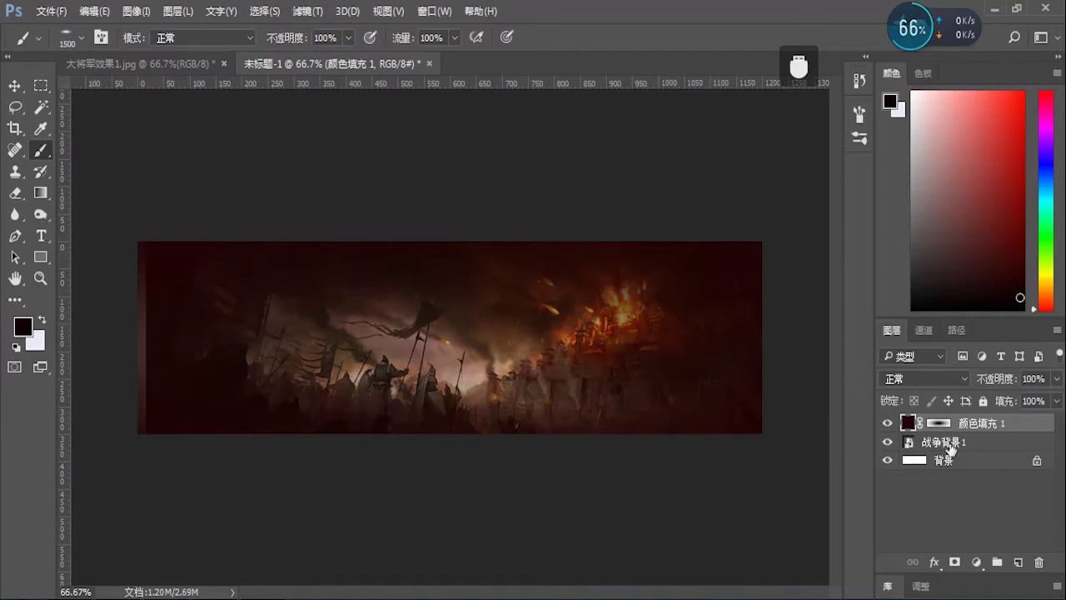
Step: Move 战争背景1 left to about X 603 px, Y 195 px so it covers the white strip at the canvas's left edge
left_click(950, 448)
key("ctrl+t")
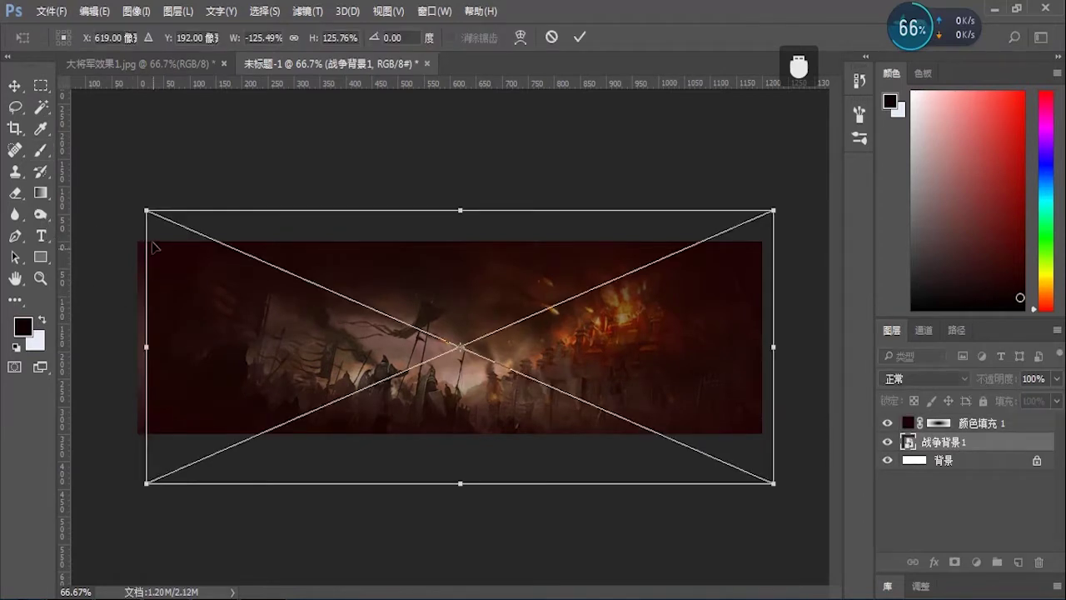
left_click_drag(283, 305, 275, 306)
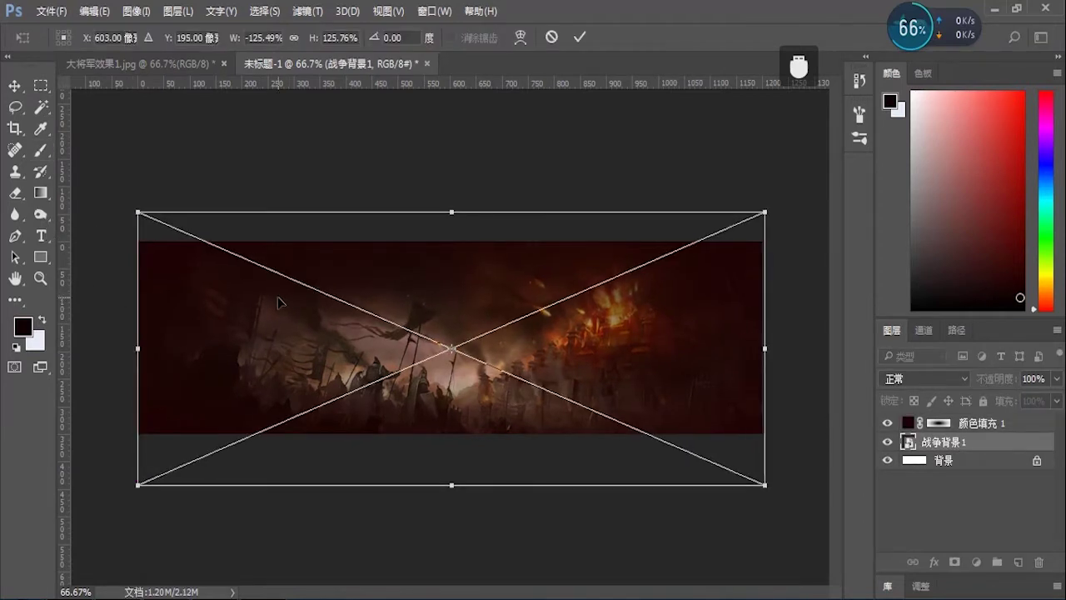
key("Return")
key("b")
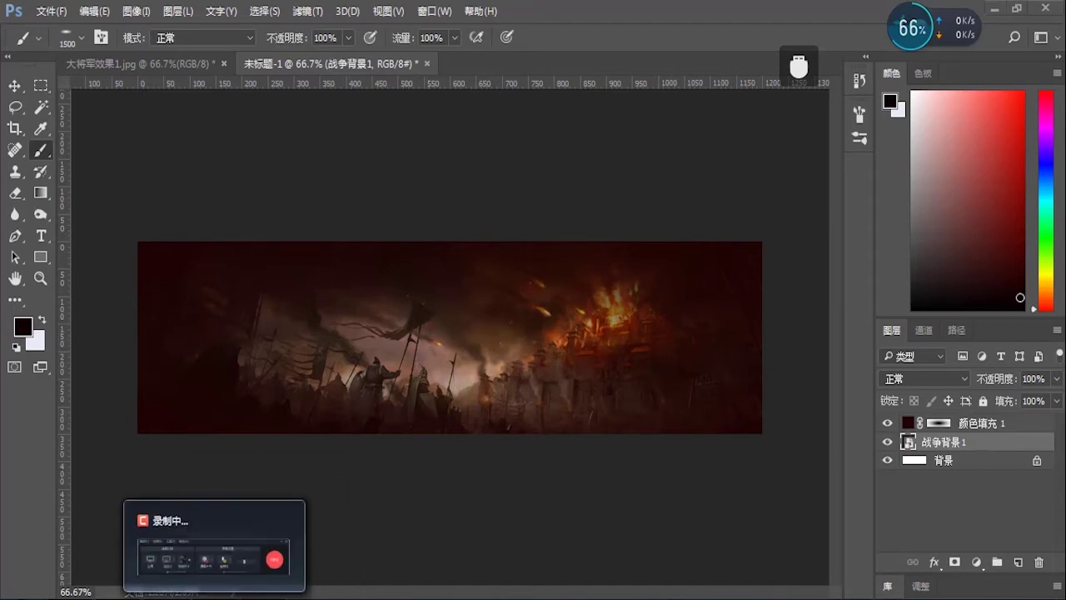
left_click(214, 541)
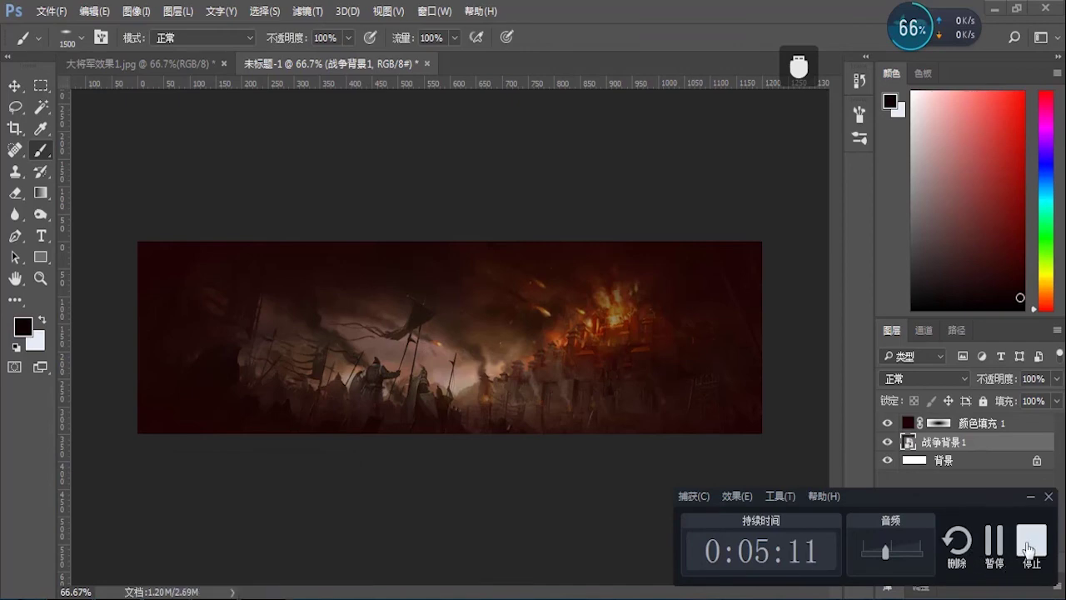